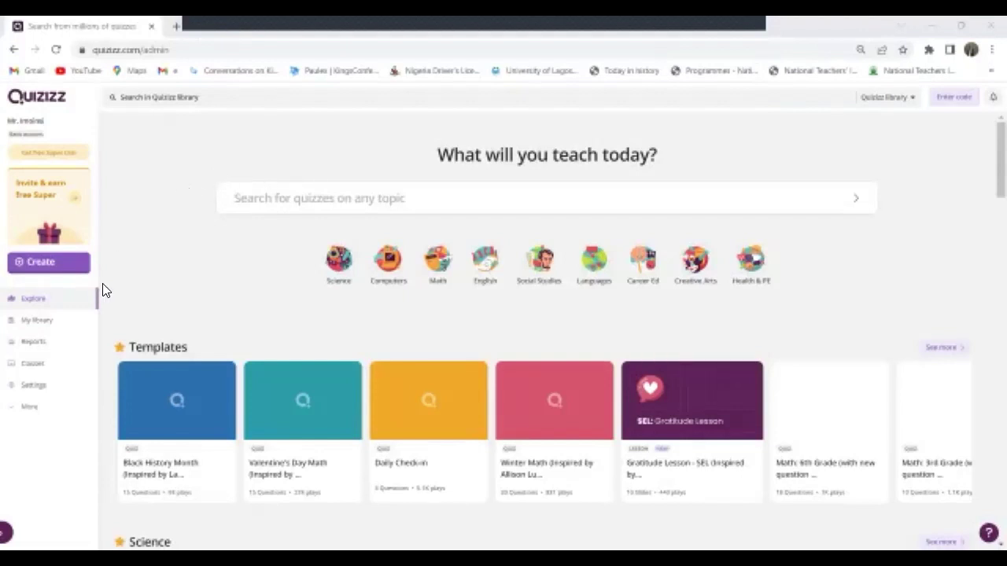
Create a new lesson and add a title slide with the colourful tile-background template.
click(45, 267)
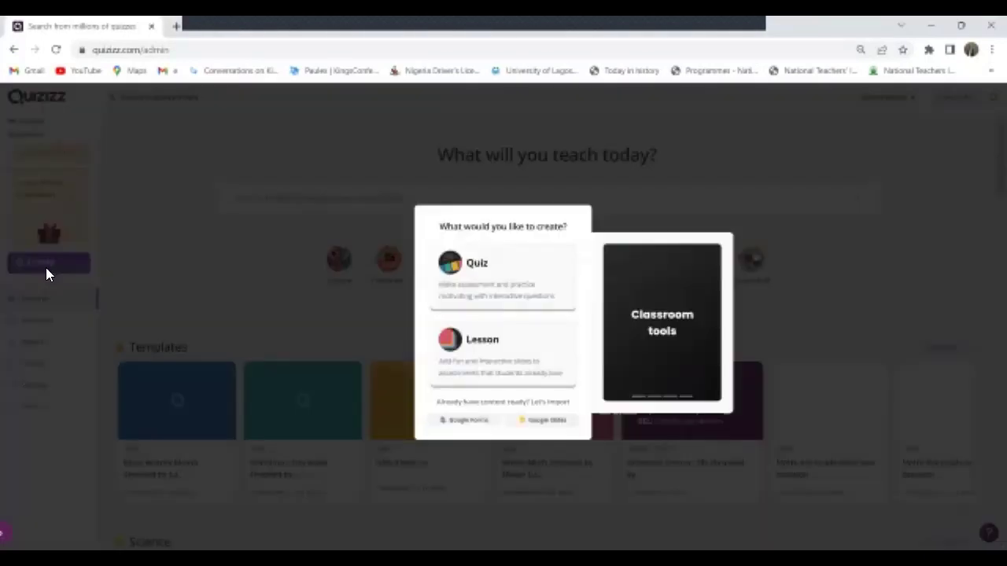
click(486, 356)
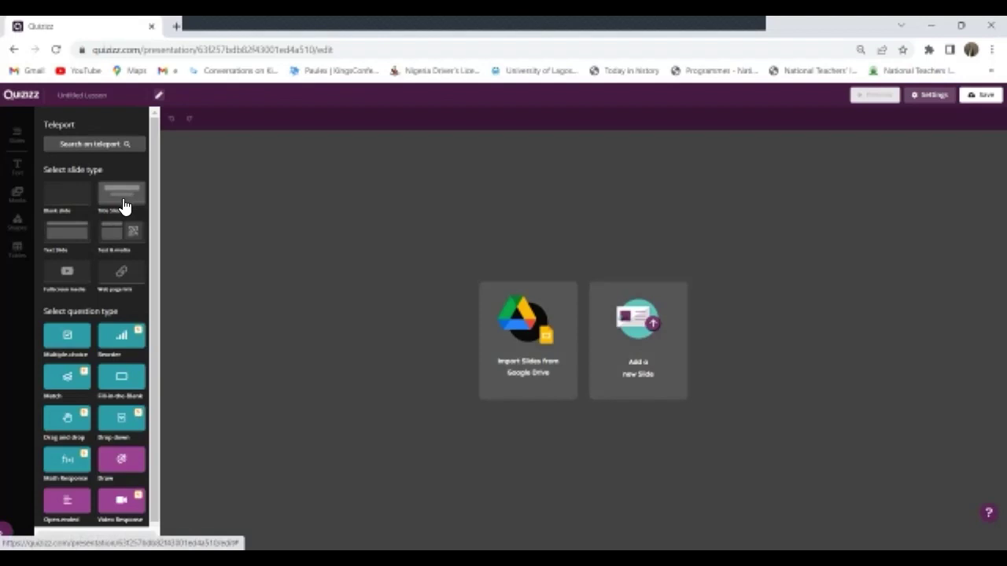
click(123, 206)
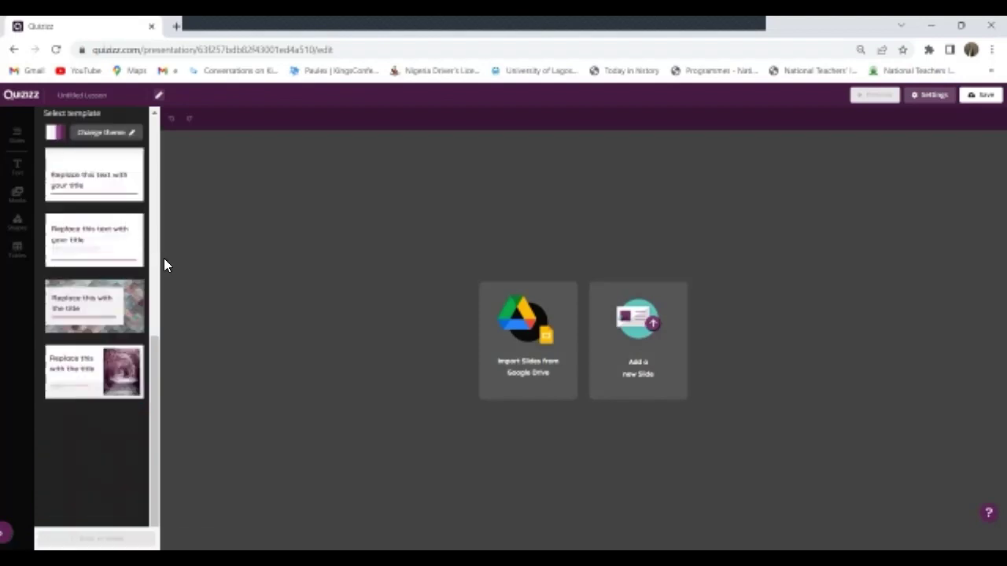
click(85, 316)
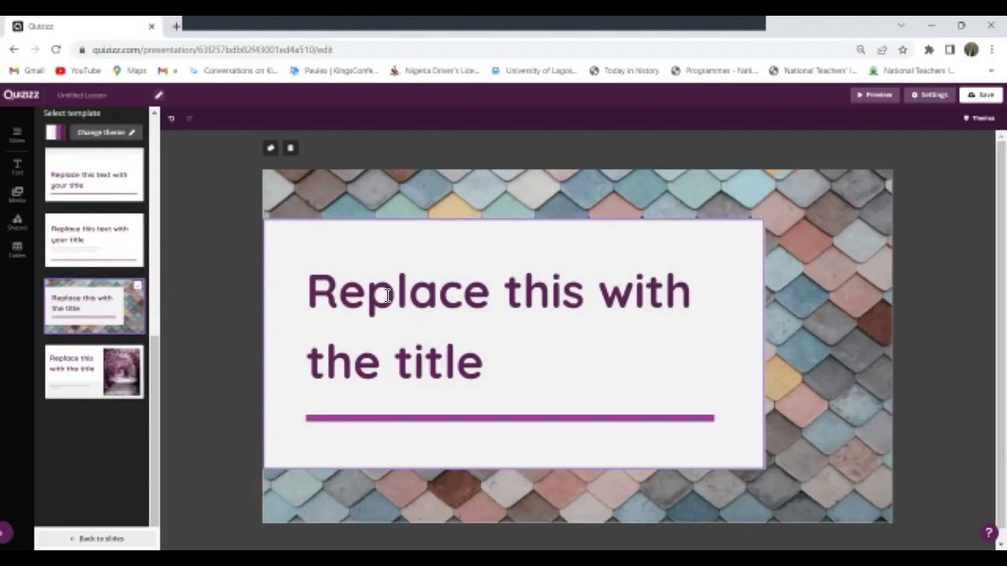
Replace the title slide's placeholder title with "Scratch Basics".
click(386, 294)
double_click(386, 295)
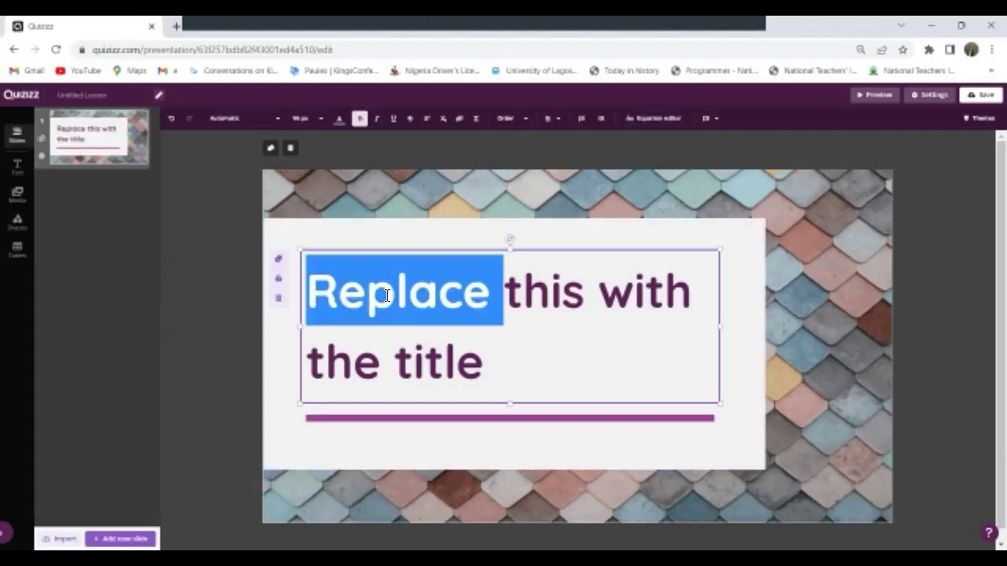
triple_click(386, 295)
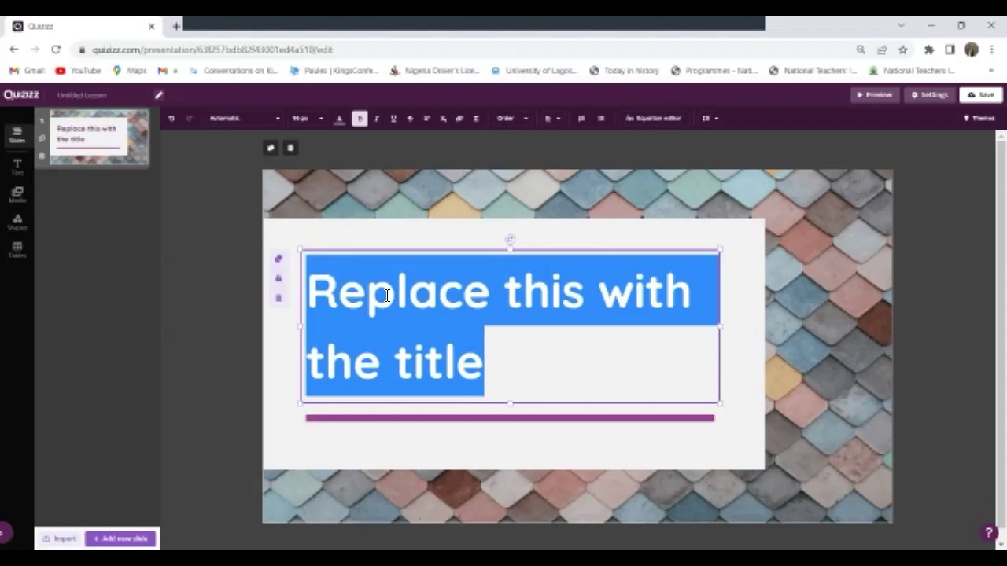
text(Scra)
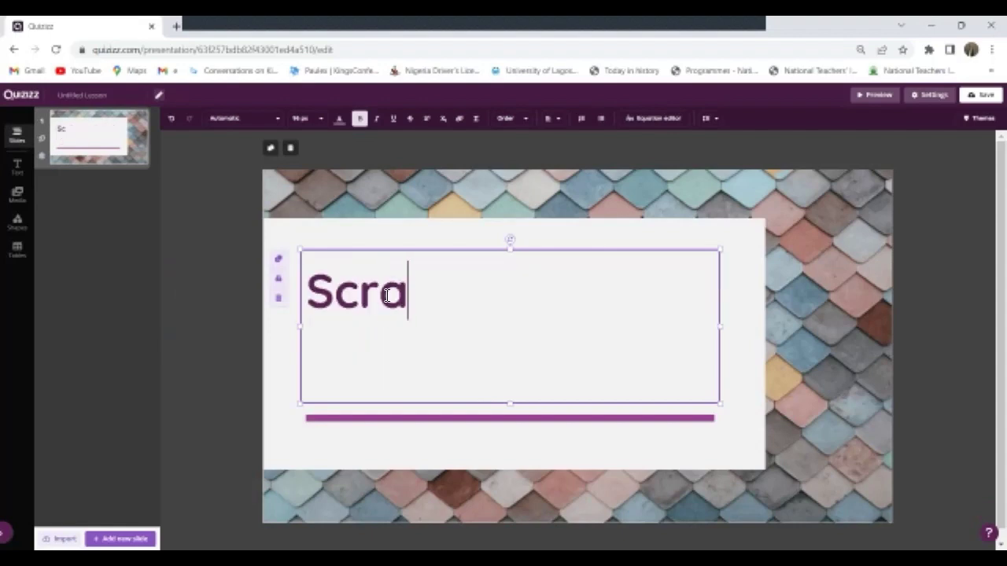
text(tch Basi)
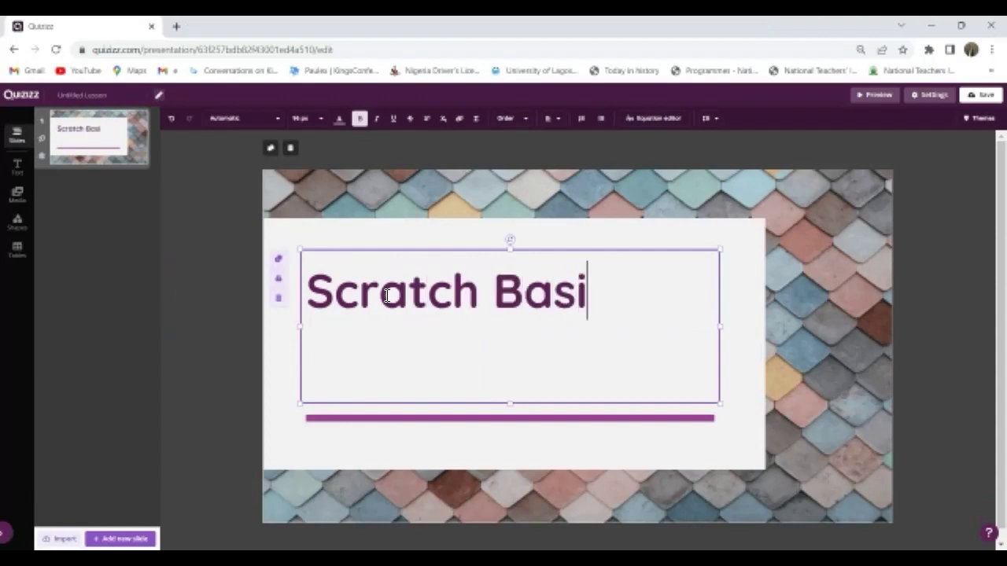
text(cs)
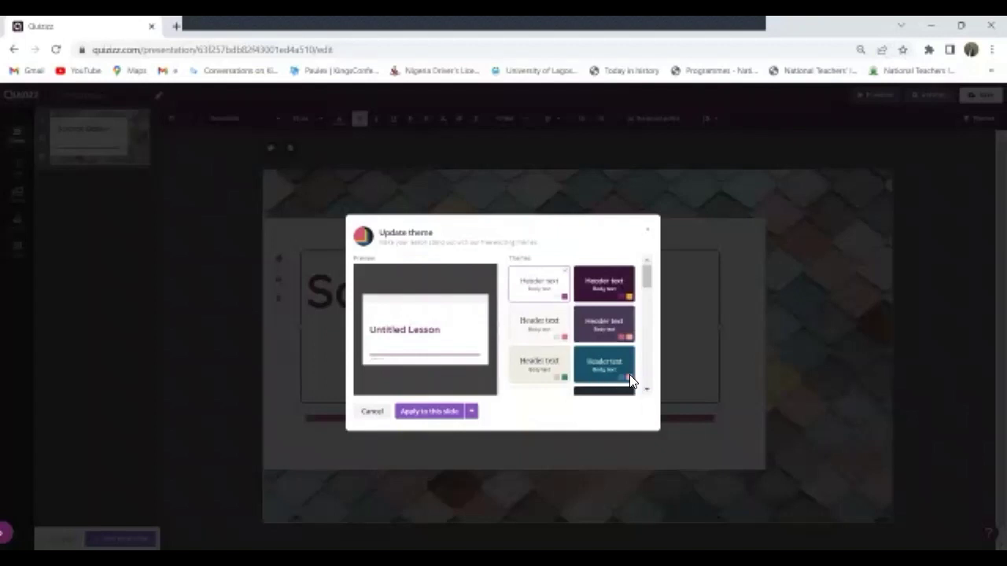
Apply the animated dark-blue theme with the glowing network pattern to all slides of the lesson.
scroll(626, 374, down, 5)
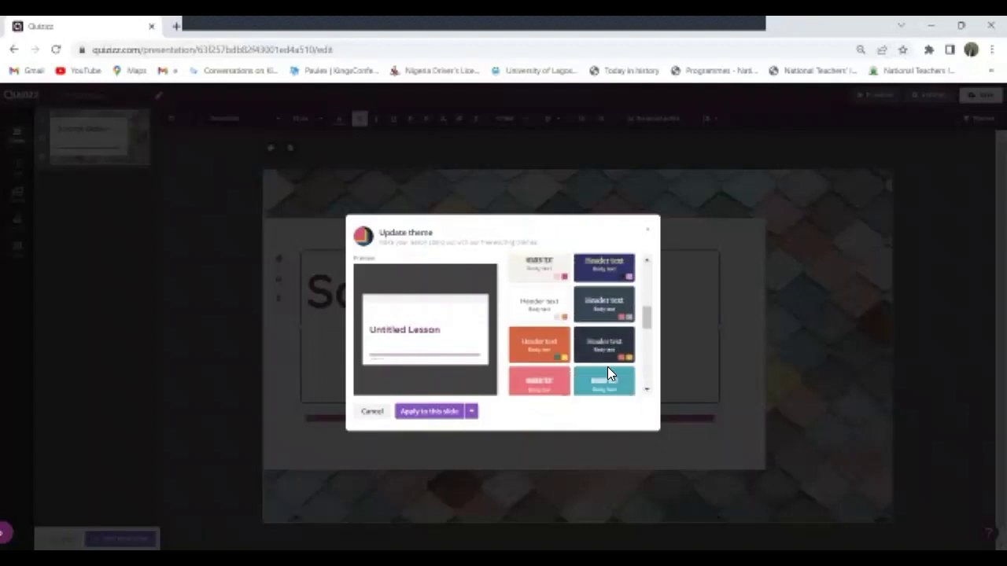
scroll(607, 367, down, 5)
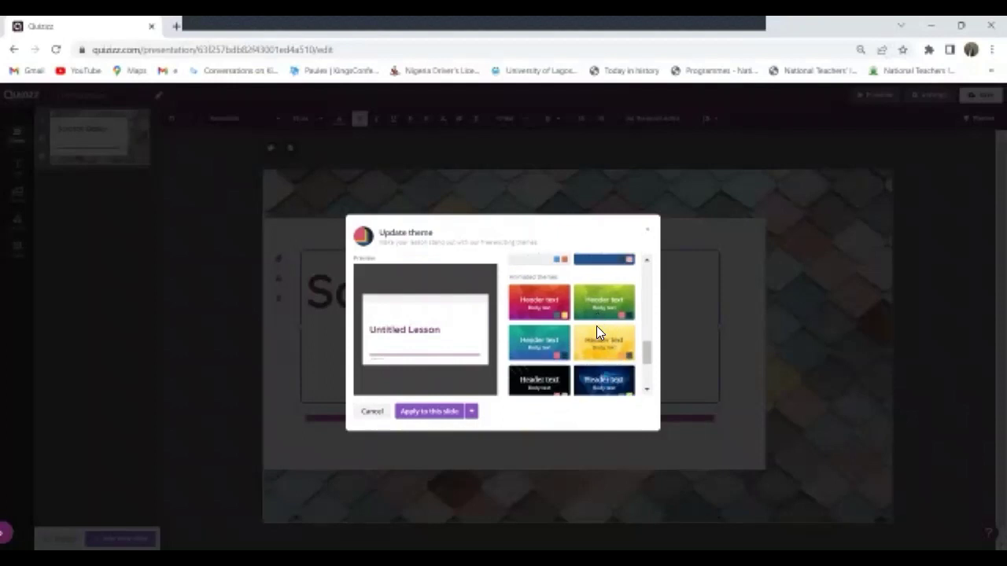
scroll(604, 326, down, 2)
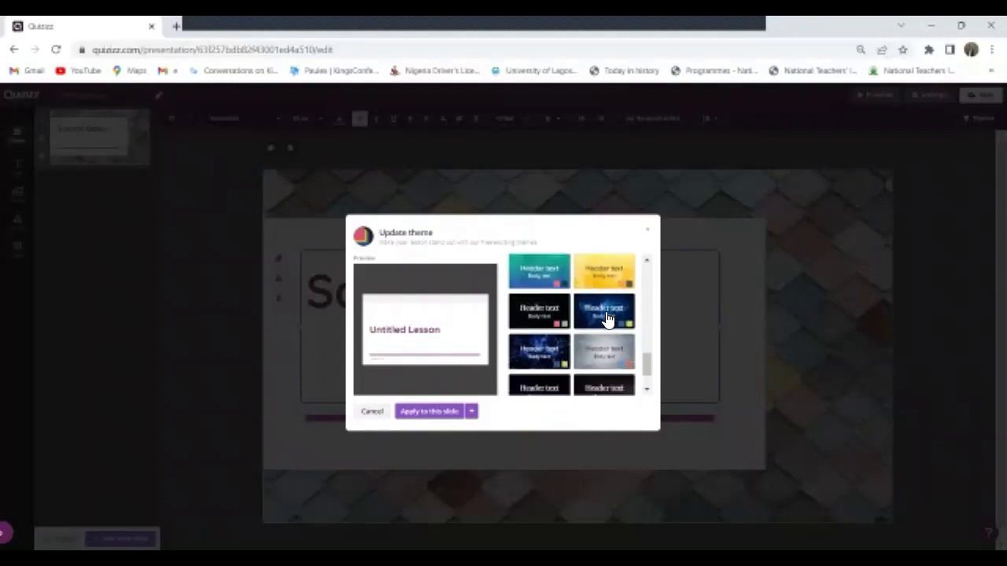
scroll(606, 317, down, 1)
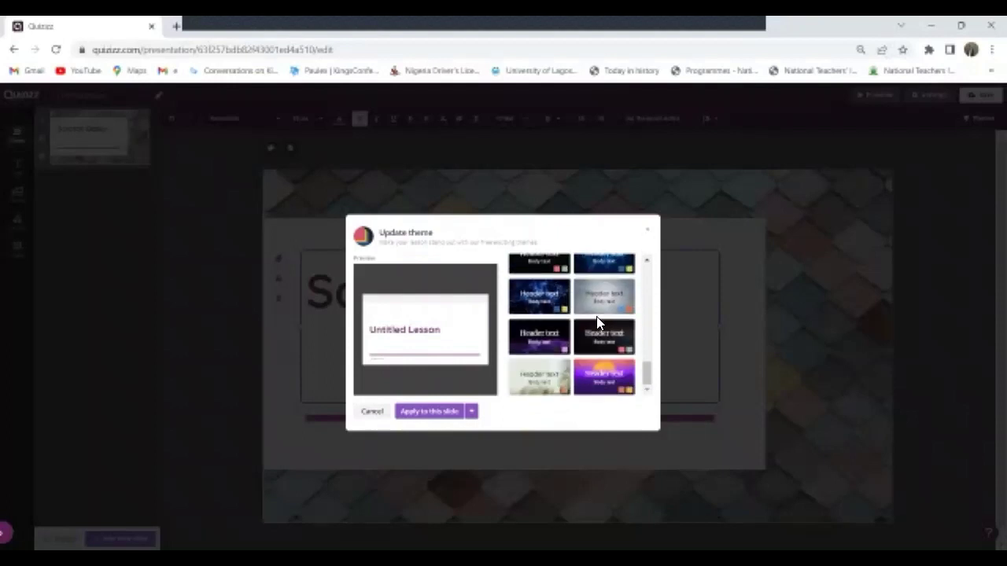
click(540, 309)
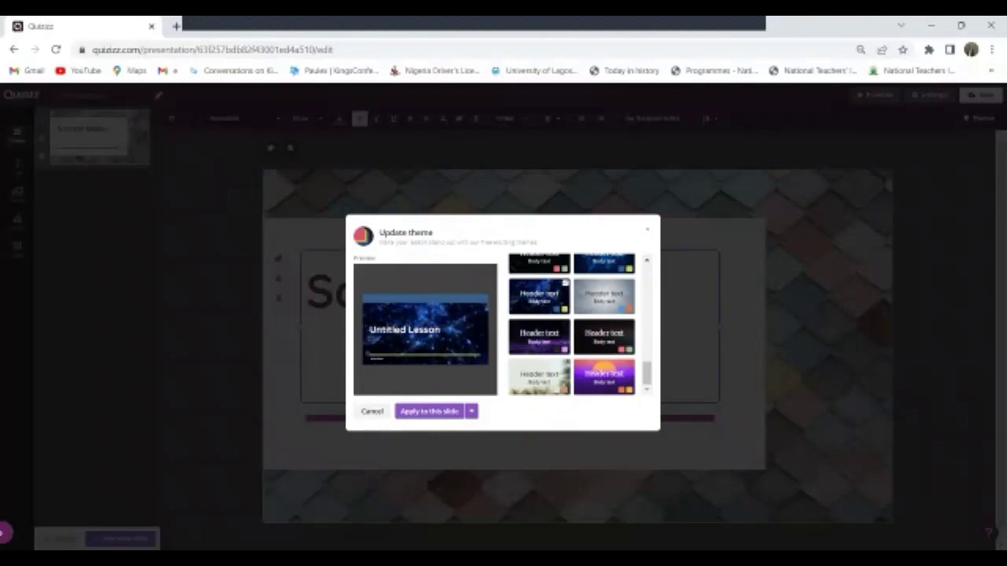
click(470, 411)
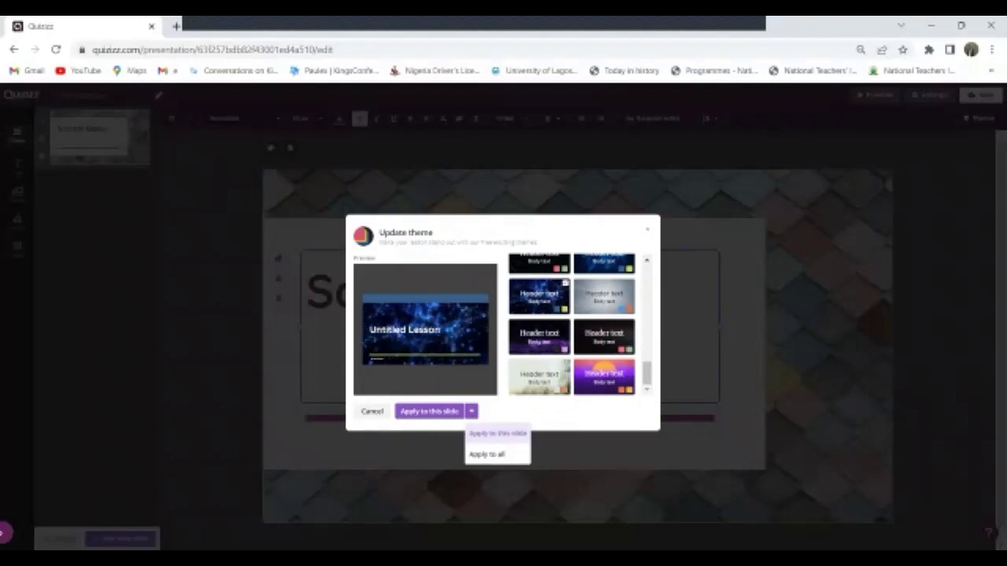
click(487, 454)
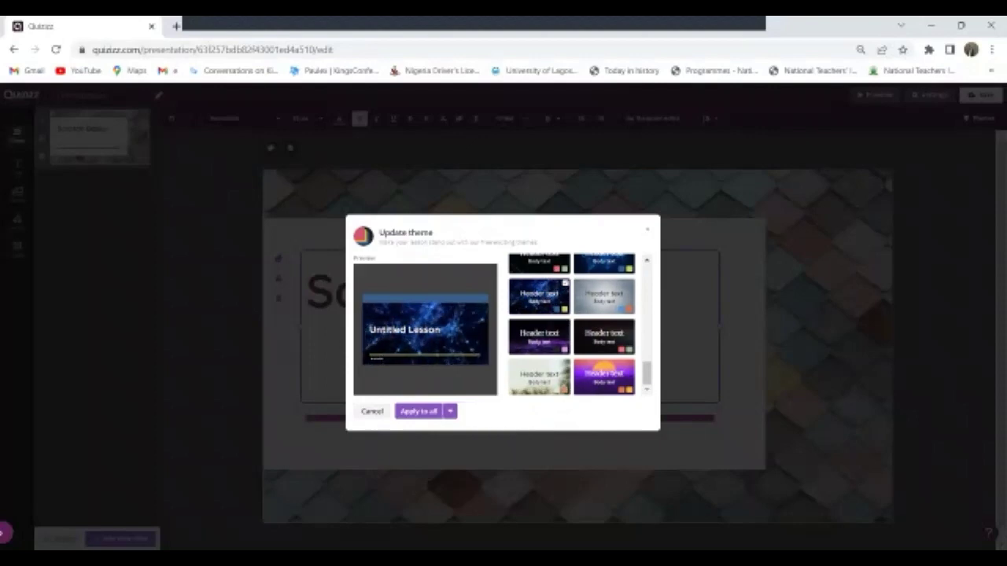
key(Escape)
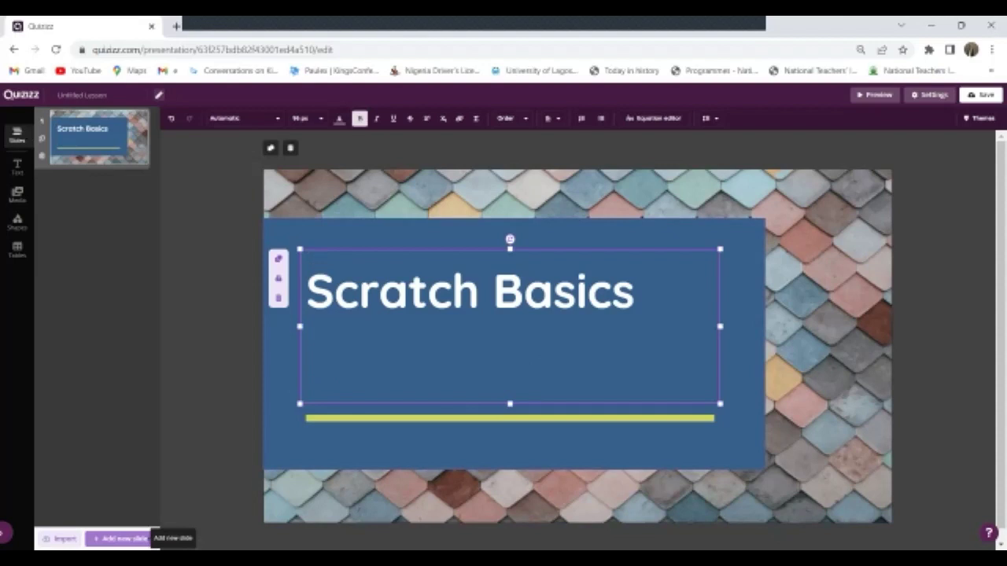
Add a text slide after the title slide and replace its header with "Learning objectives:".
click(137, 538)
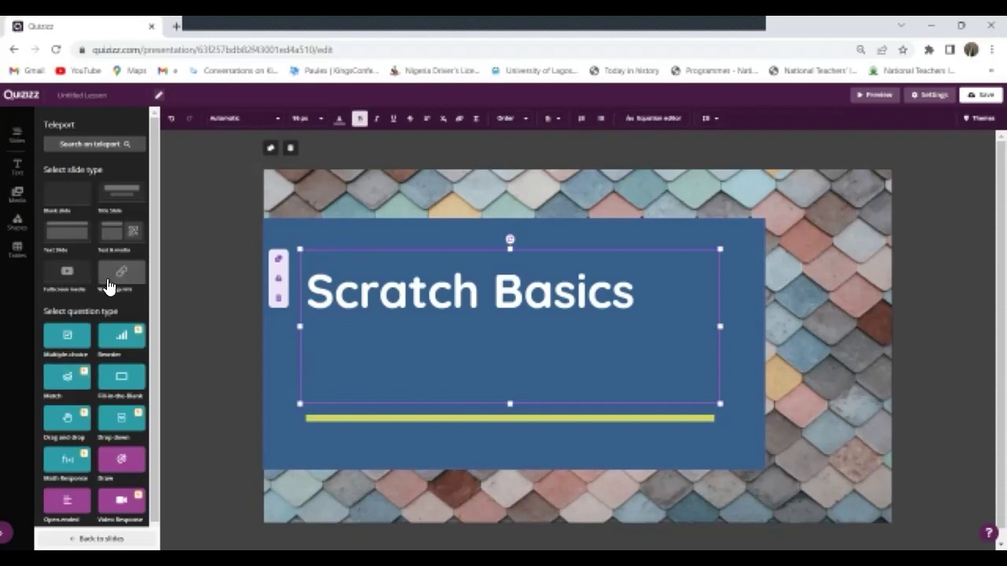
click(68, 252)
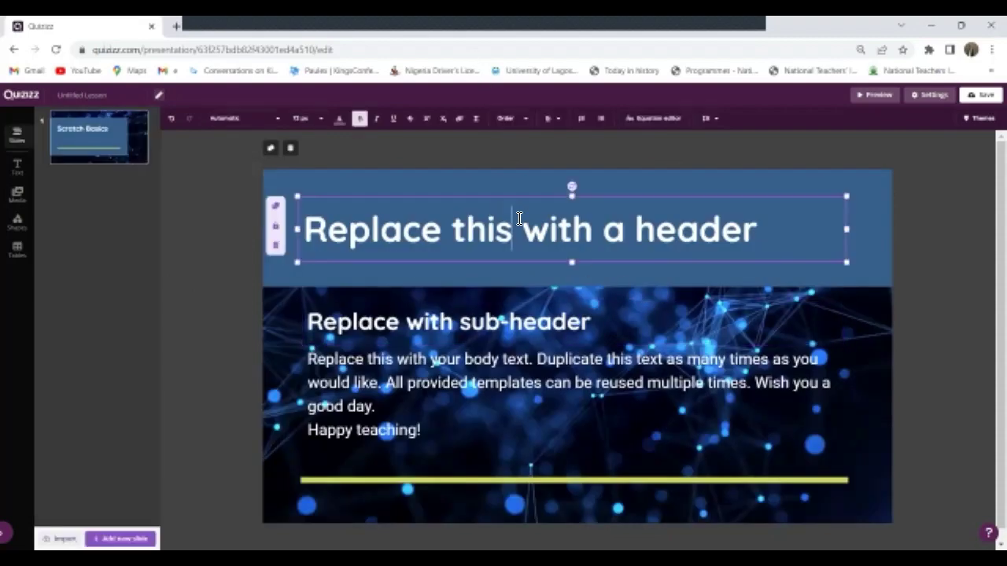
key(ctrl+a)
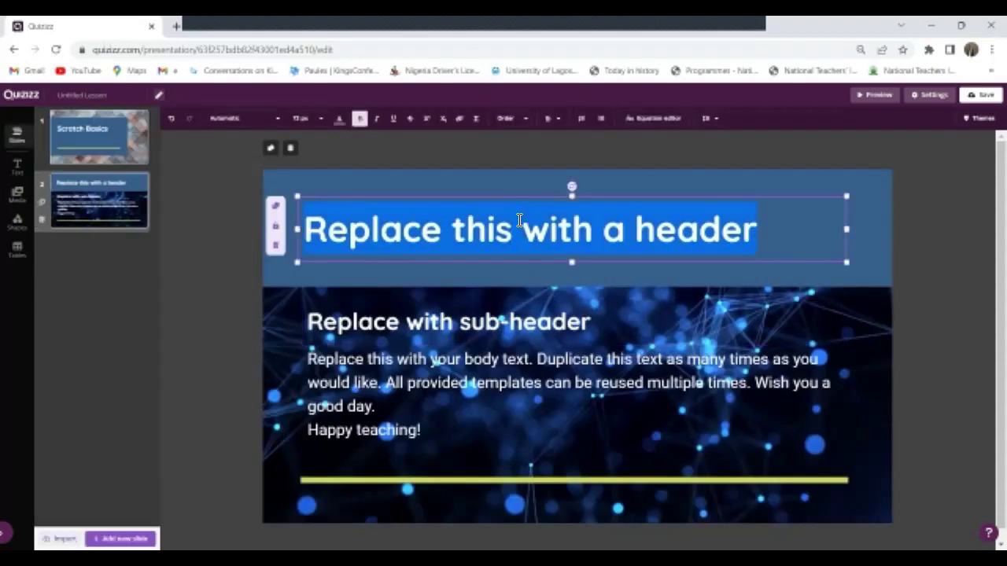
text(Learni)
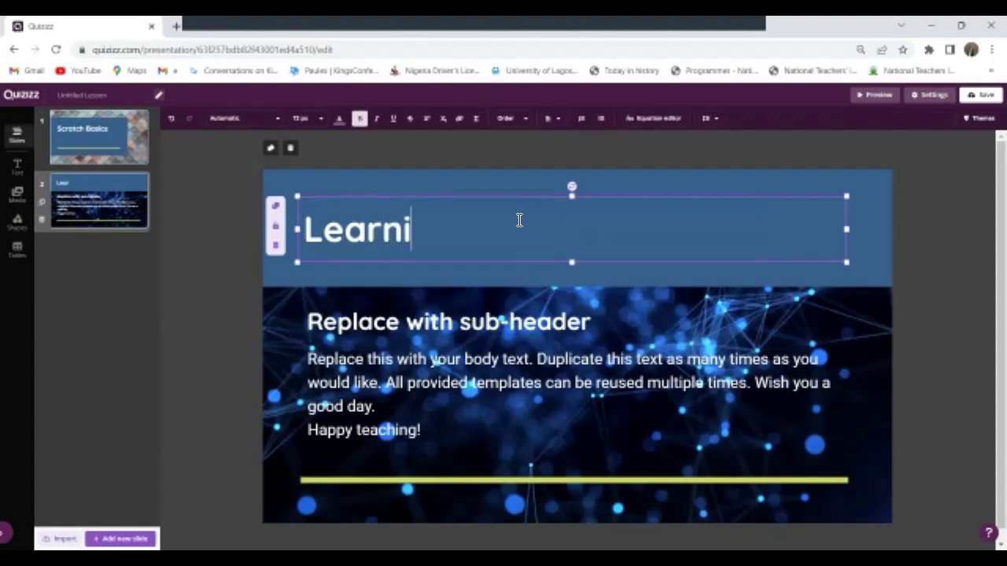
text(ng object)
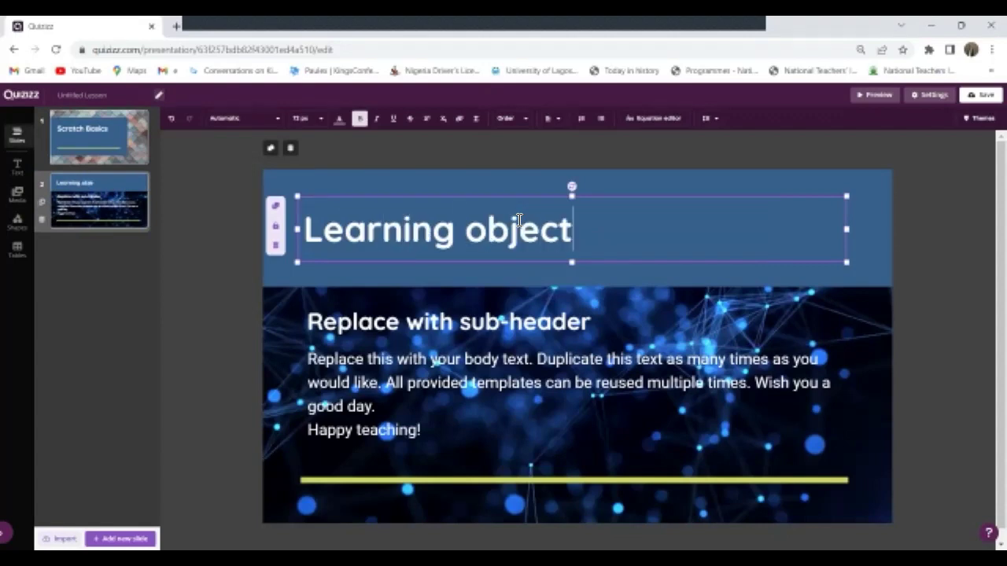
text(ives:)
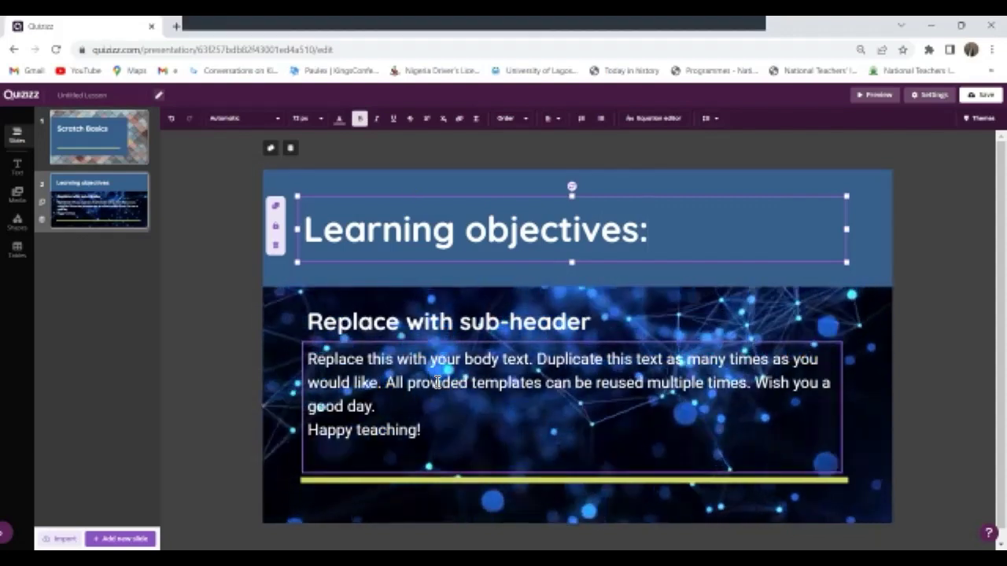
Replace the body text of the learning objectives slide with "Be able to state the basic parts of Scratch window".
click(388, 382)
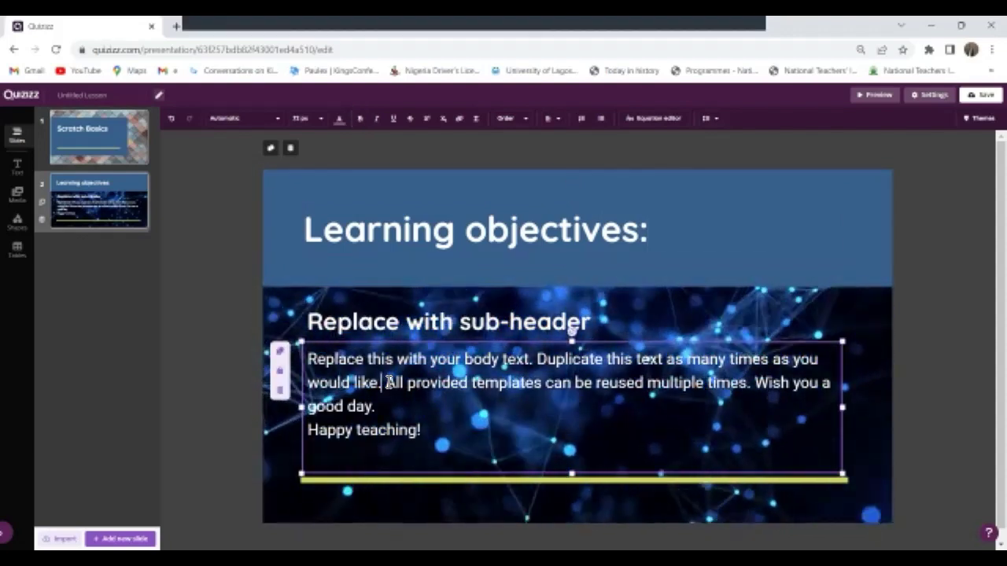
key(ctrl+a)
text(Be)
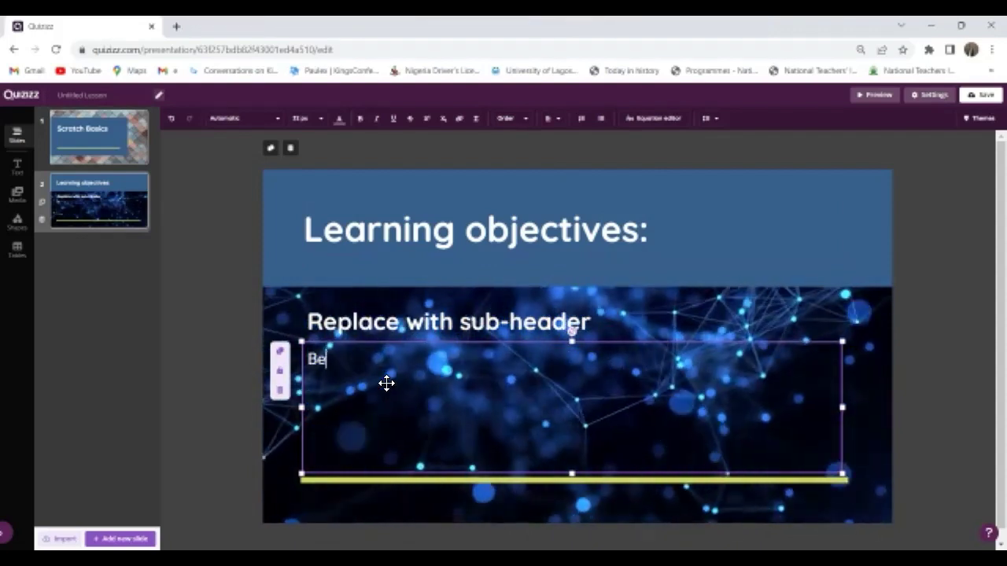
text( able )
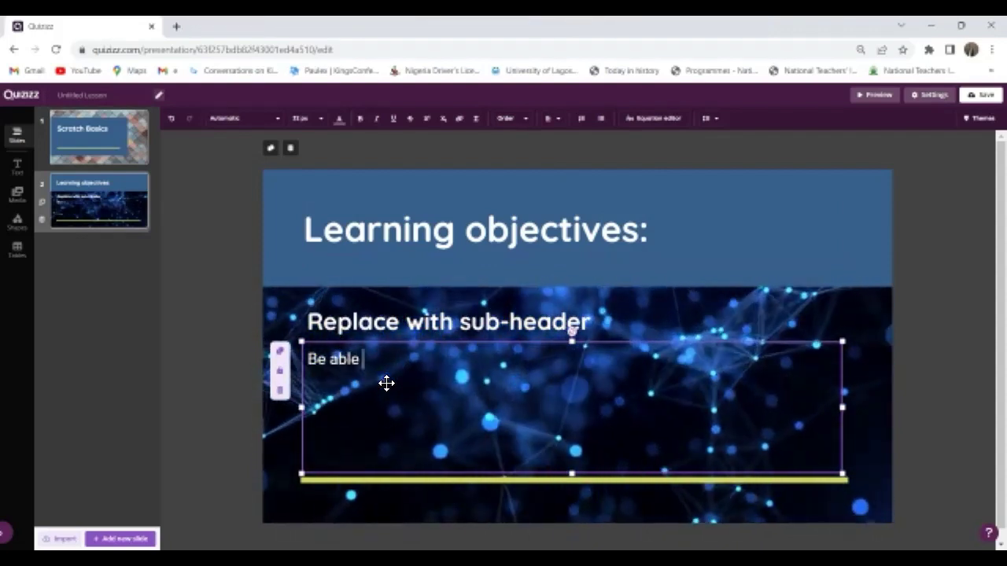
text(to s)
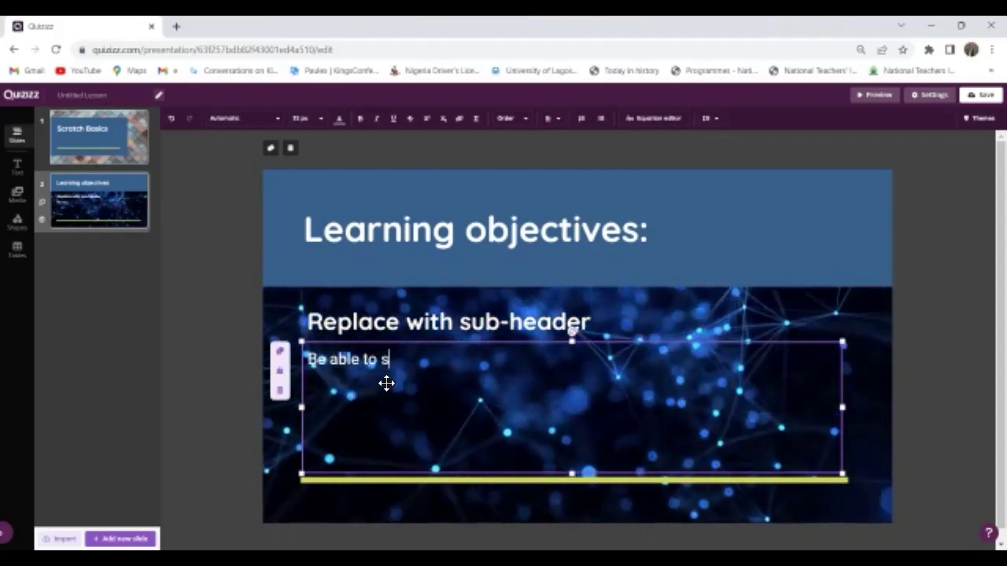
text(tate the basic)
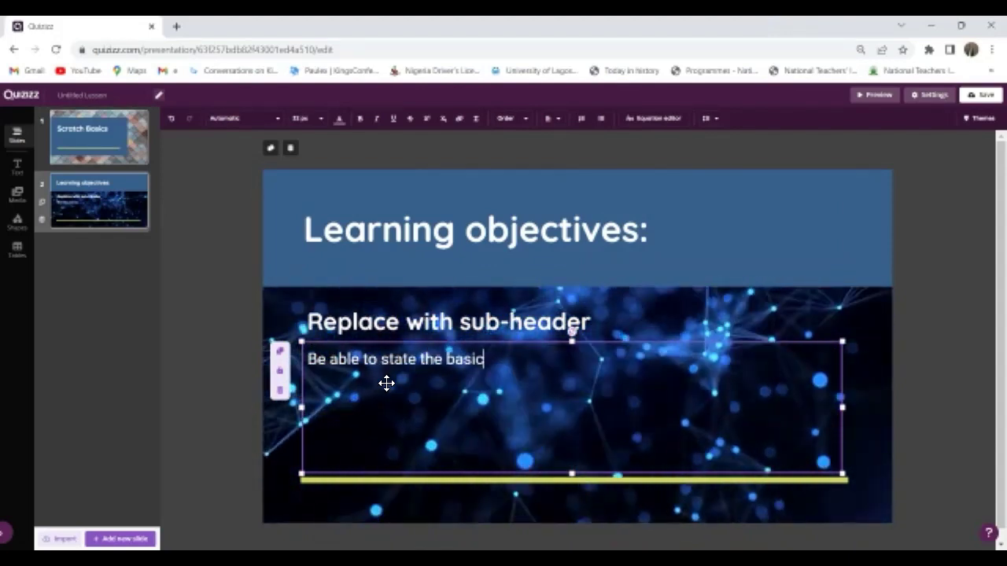
text( part)
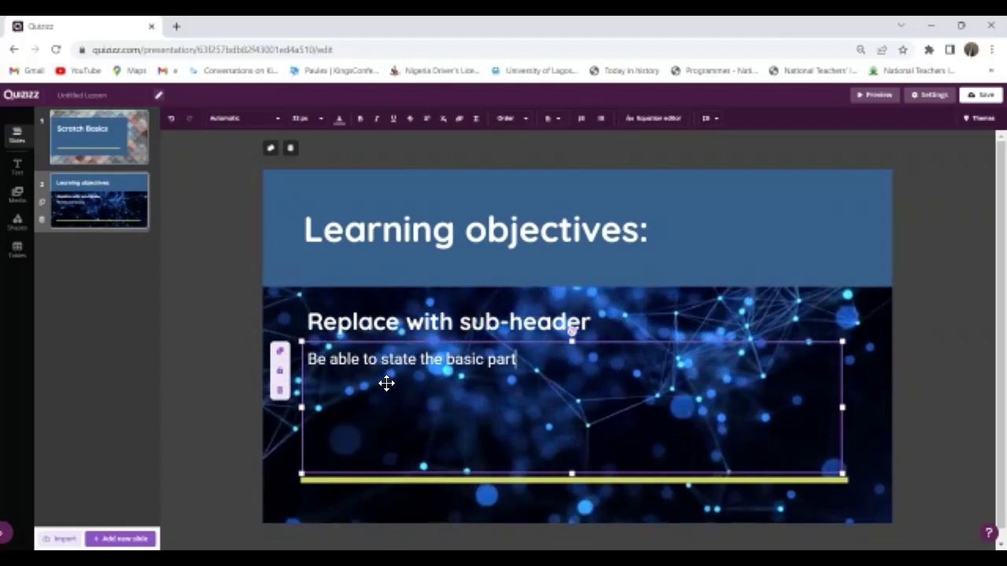
text(s of )
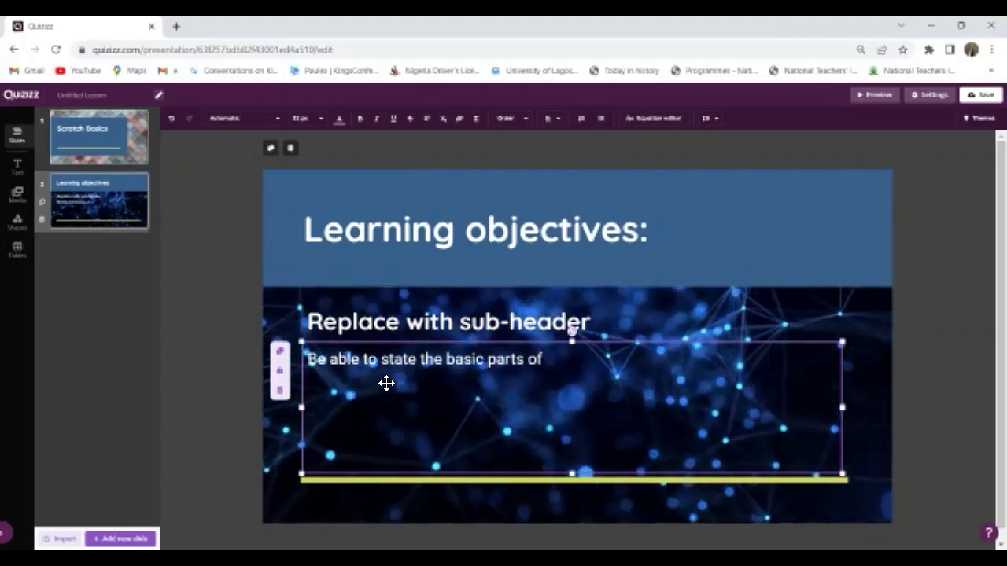
text(Scra)
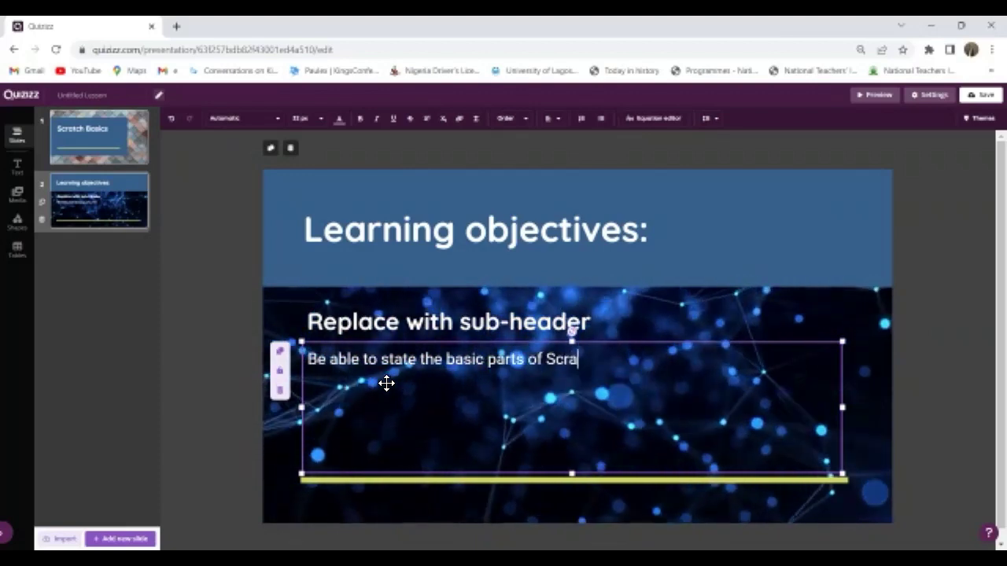
text(tch)
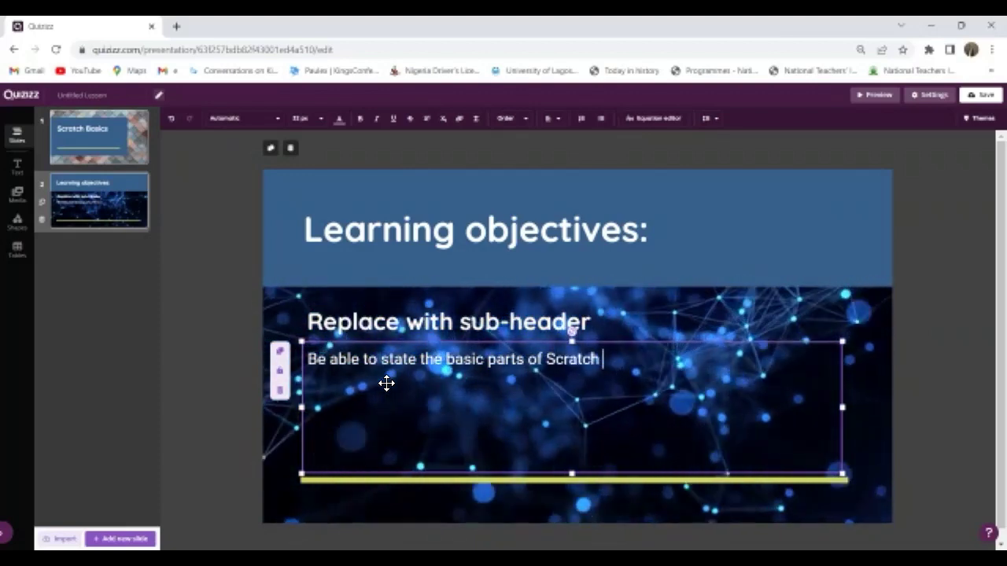
text( wind)
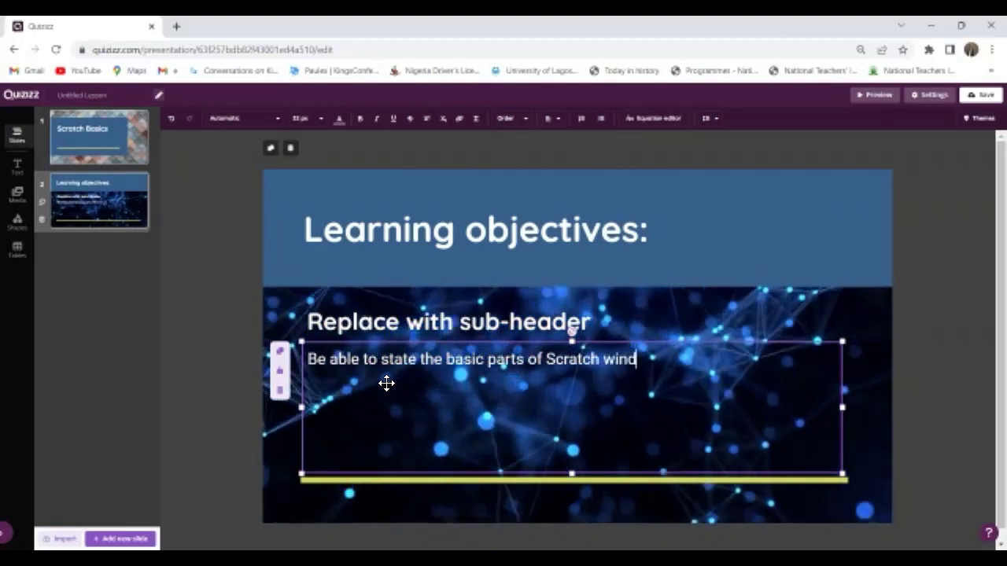
text(o)
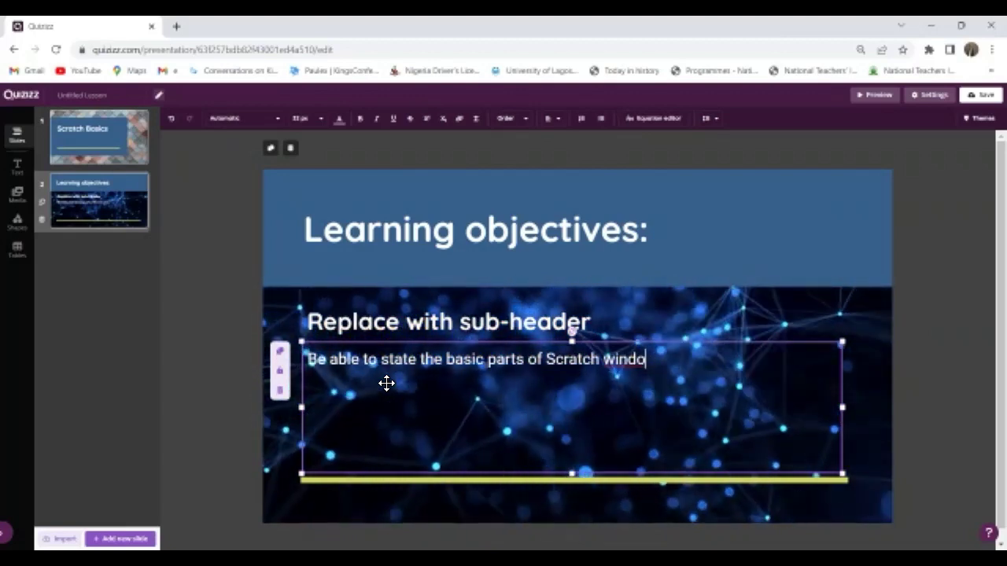
text(w)
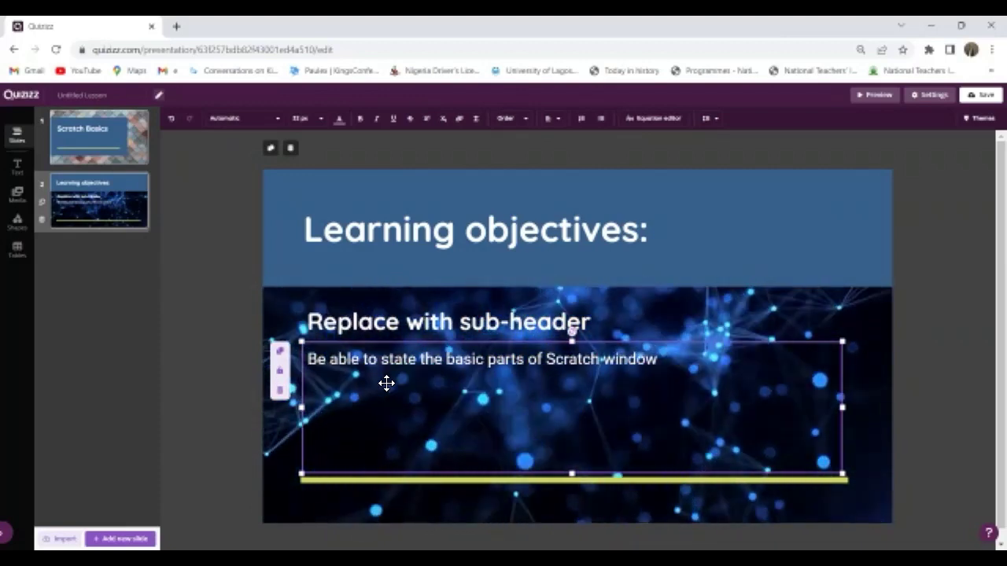
Add a second line to the learning objectives body text reading "Be able to make a simple Scratch program.".
key(Return)
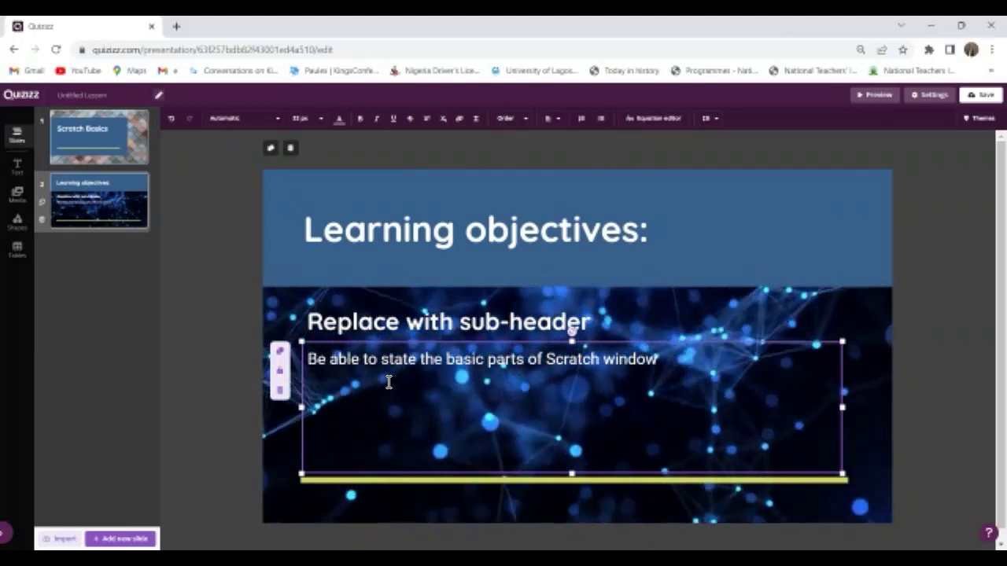
text(Be ab)
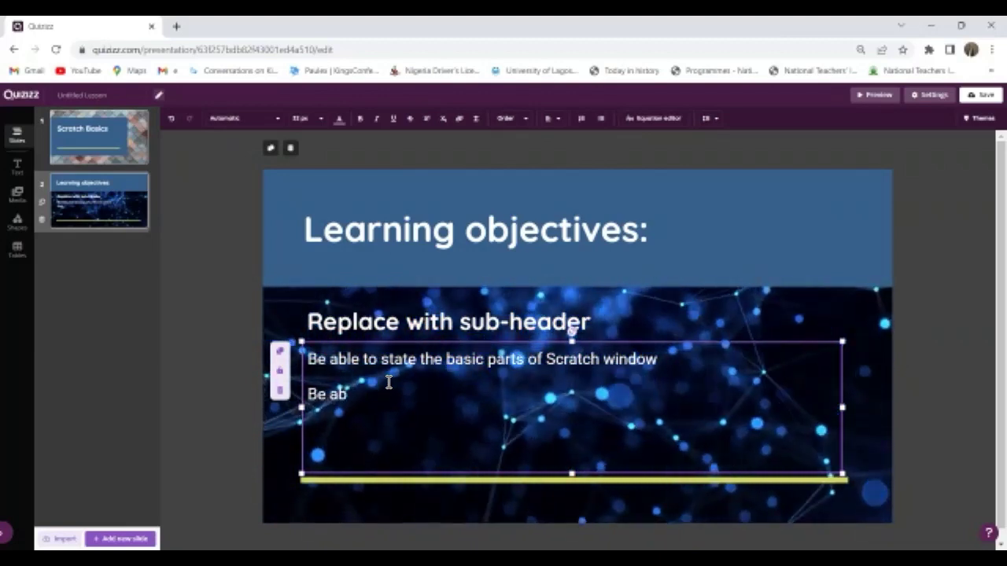
text(le to)
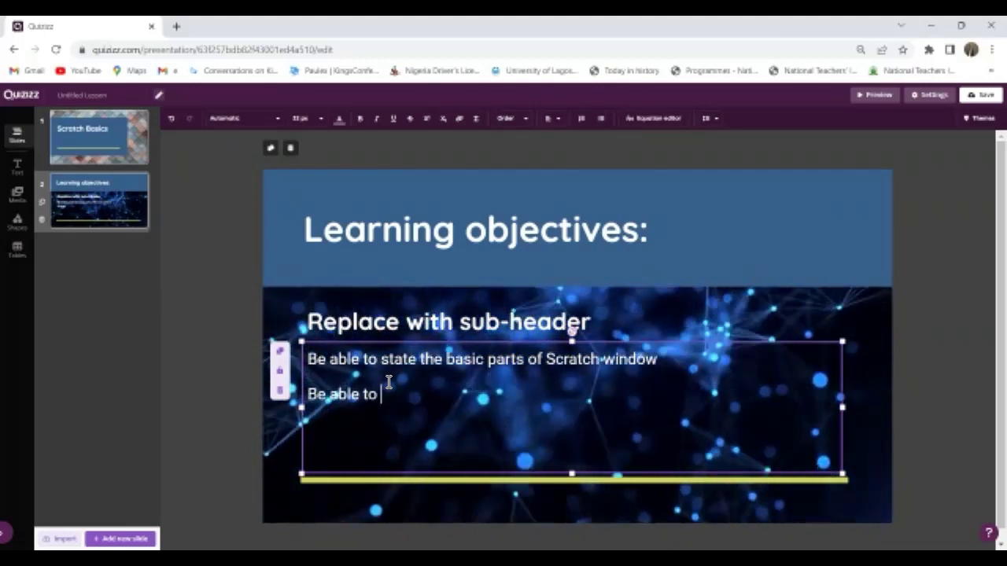
text( make a sim)
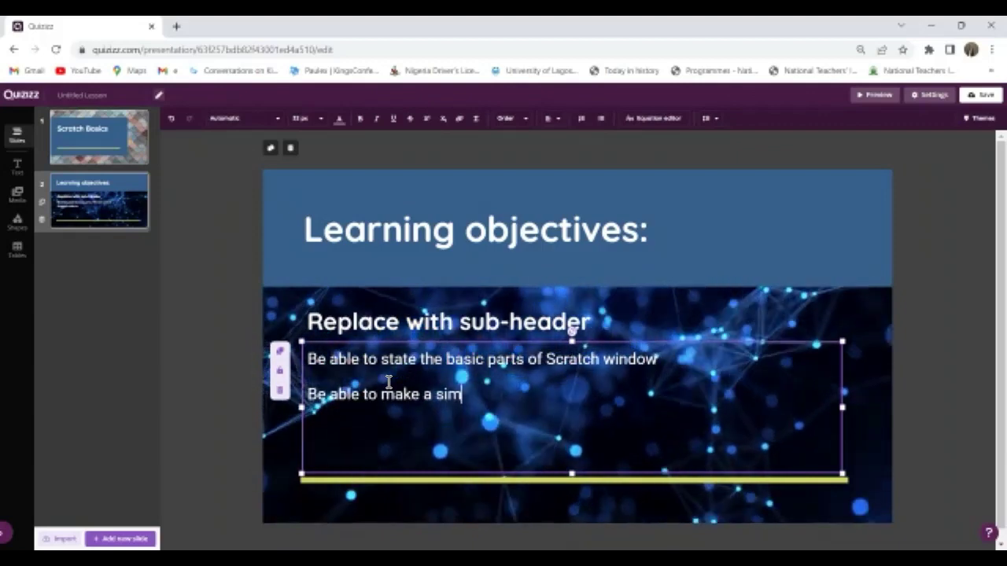
text(ple sc)
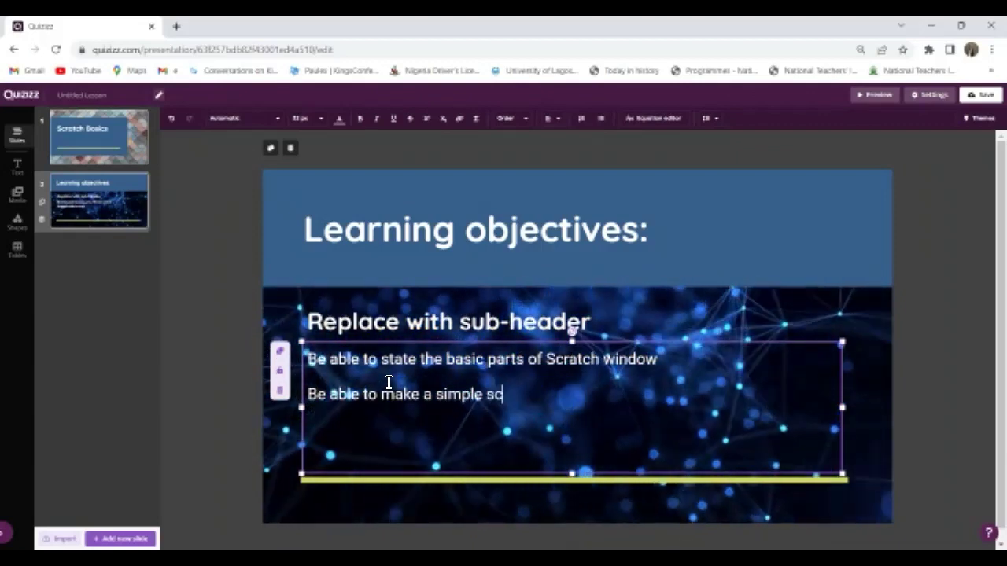
key(BackSpace)
key(BackSpace)
key(BackSpace)
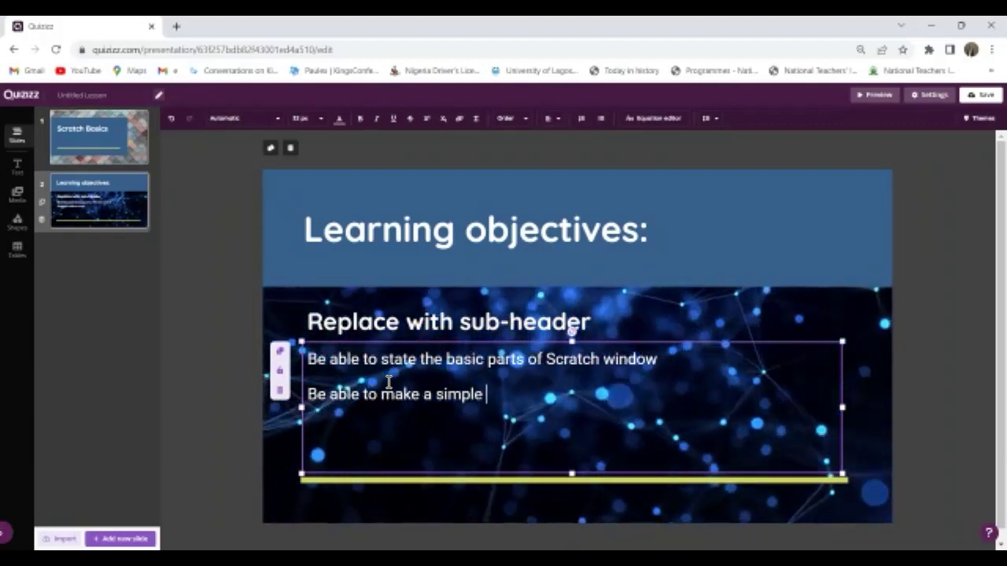
text(Scratc)
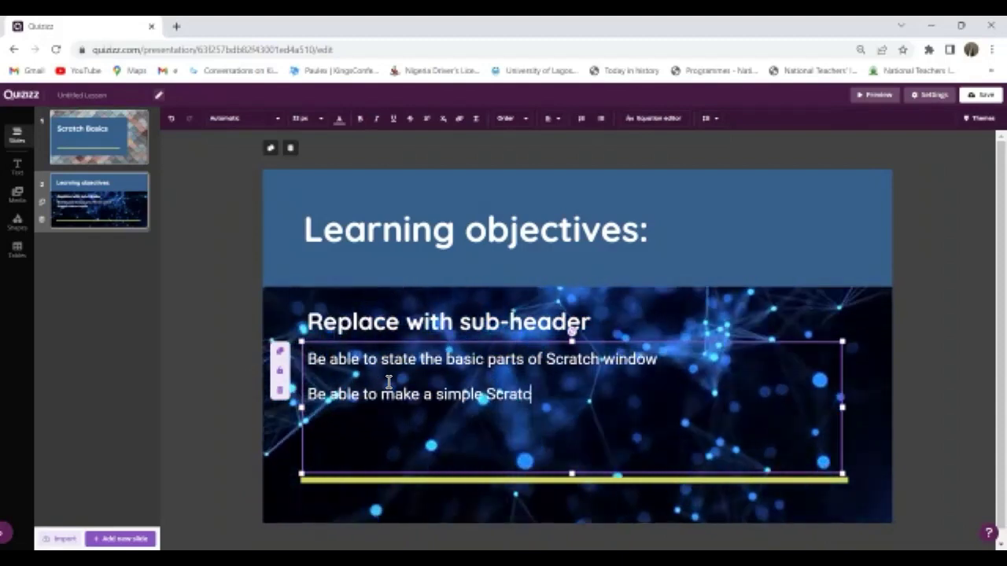
text(h probl)
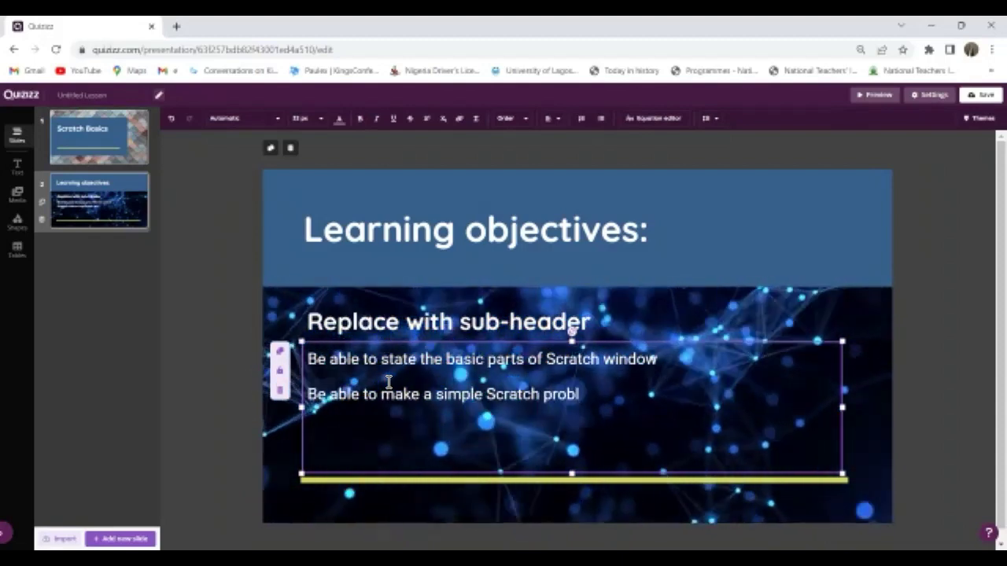
key(BackSpace)
key(BackSpace)
text(gram)
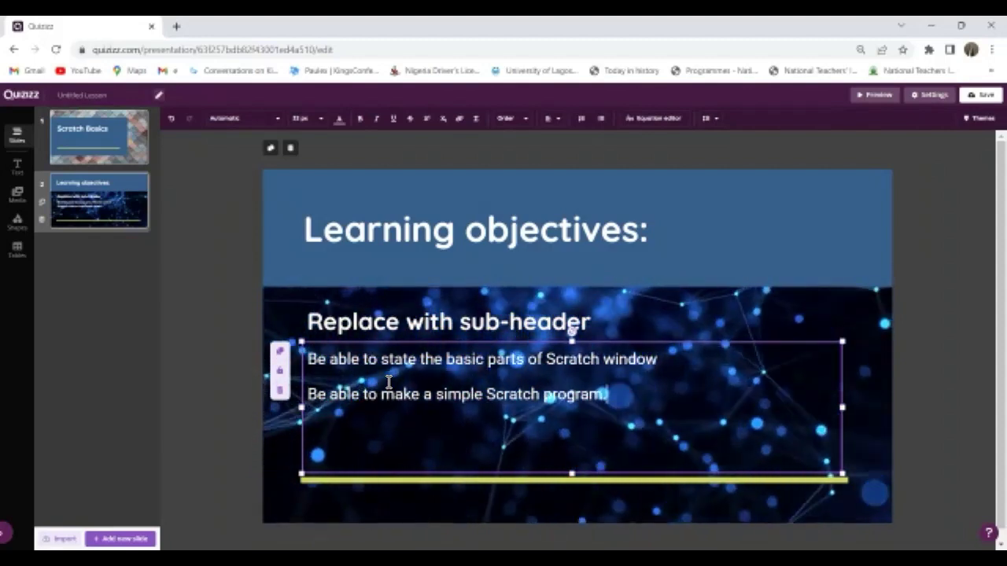
text(.)
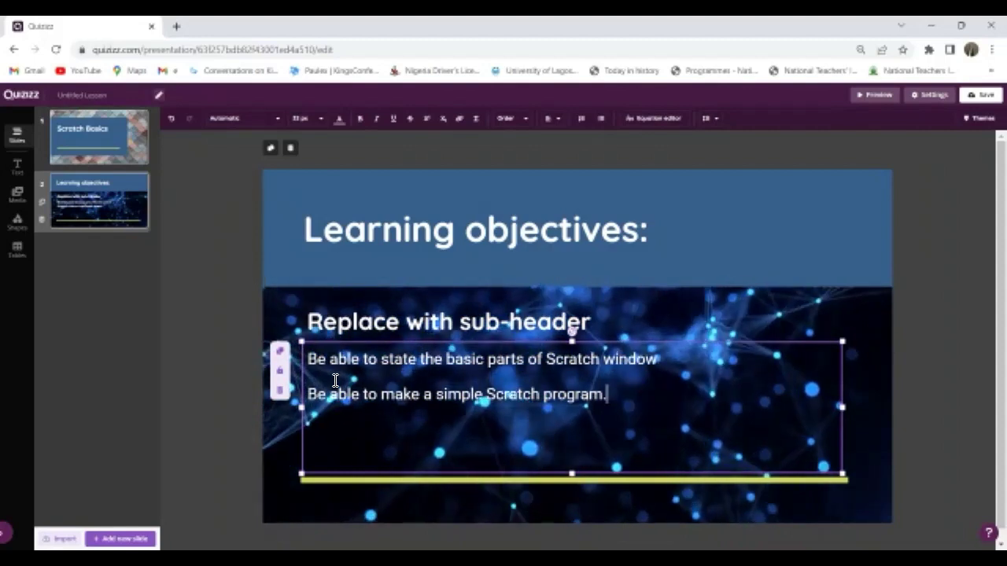
Delete the "Replace with sub-header" placeholder from the learning objectives slide.
click(386, 317)
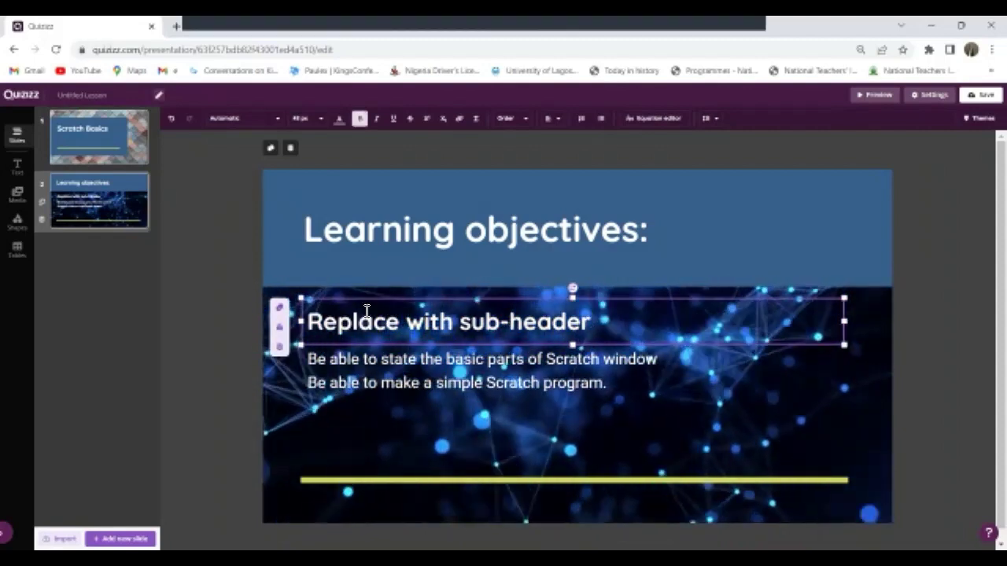
click(285, 342)
click(308, 313)
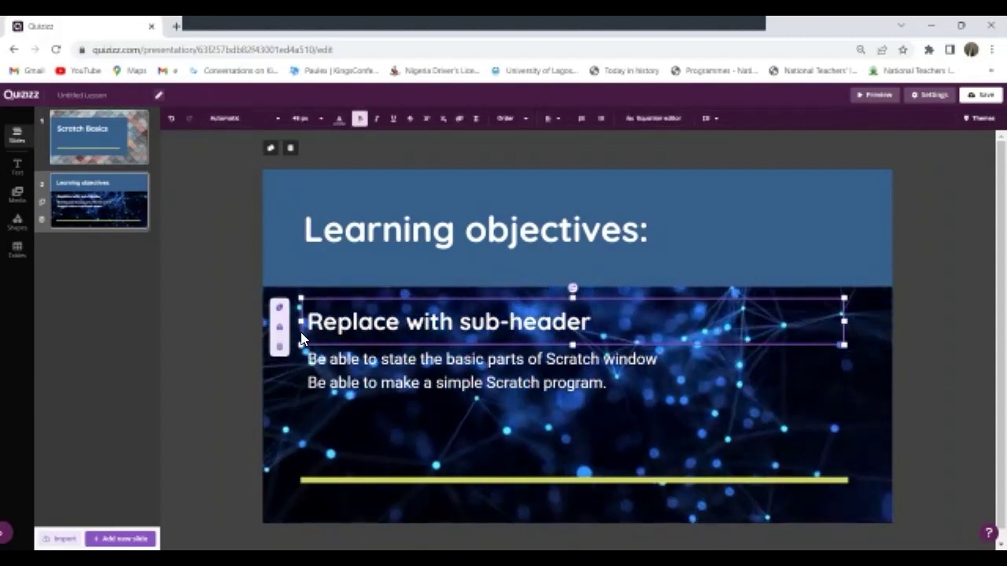
click(279, 347)
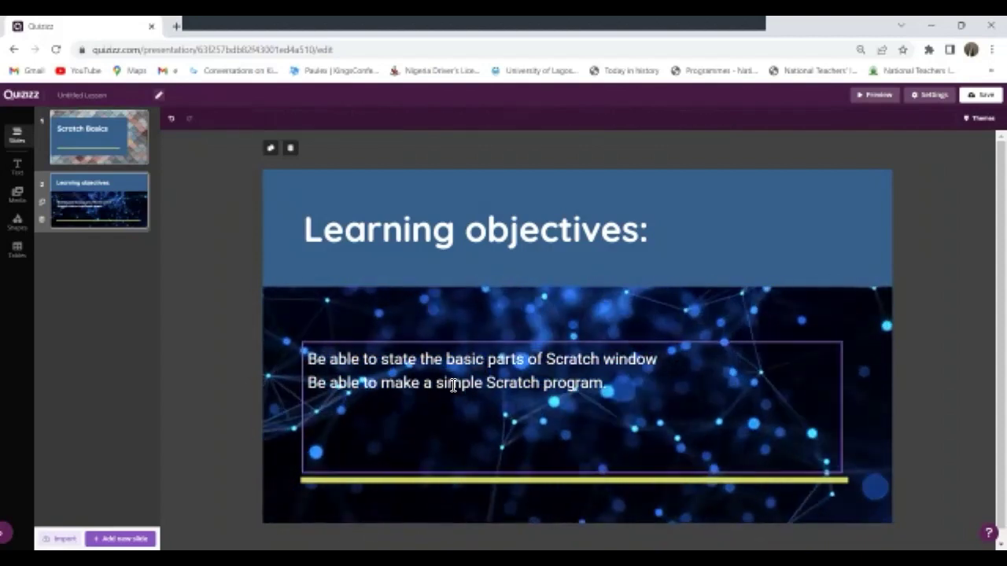
Set the font size of both objective lines in the body text to 48 px.
click(309, 383)
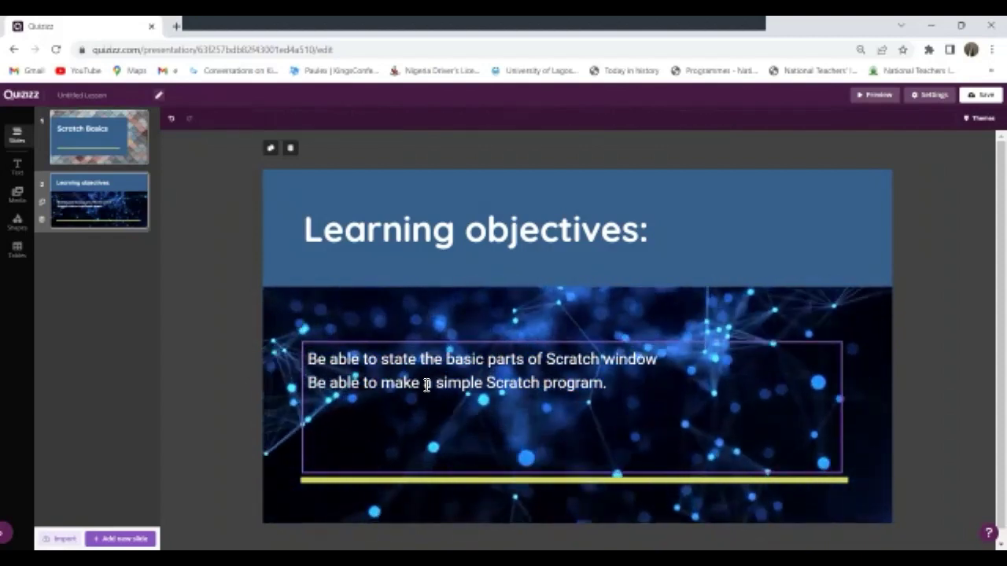
key(Return)
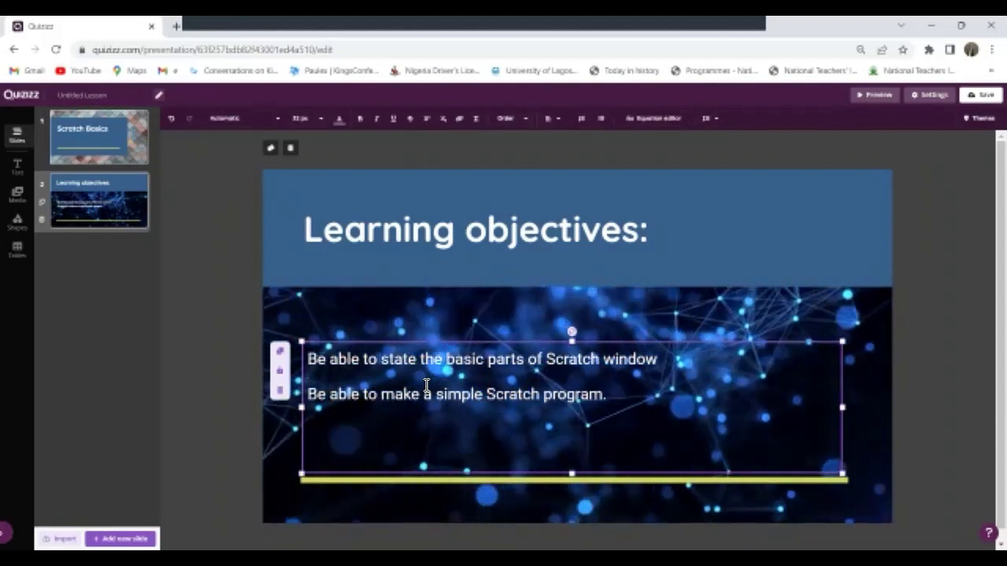
key(ctrl+a)
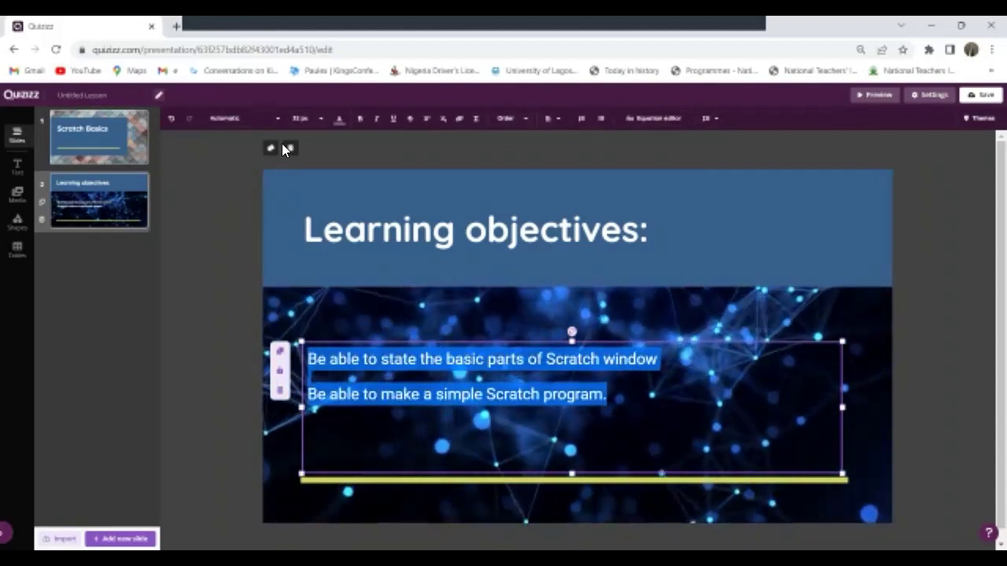
click(326, 124)
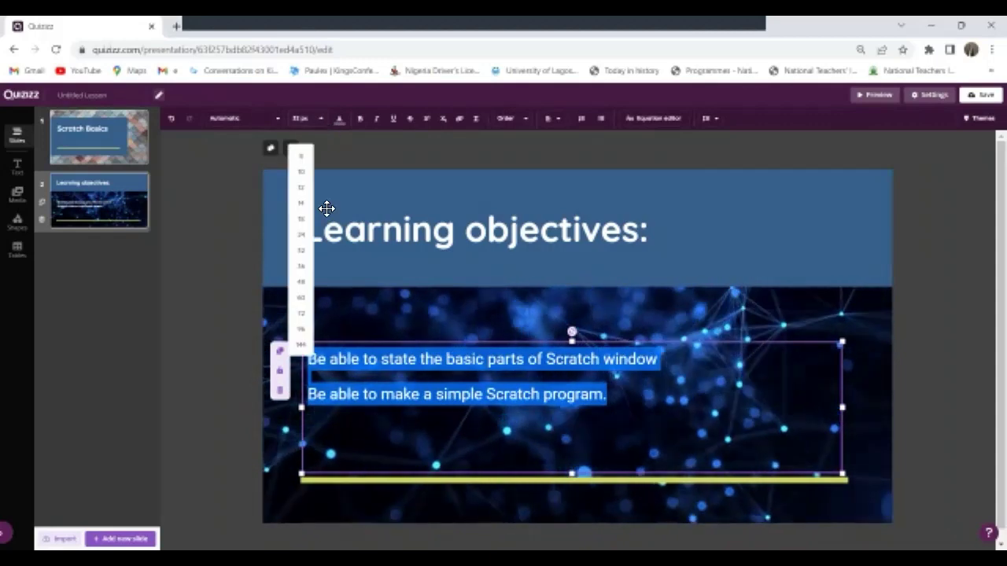
click(307, 284)
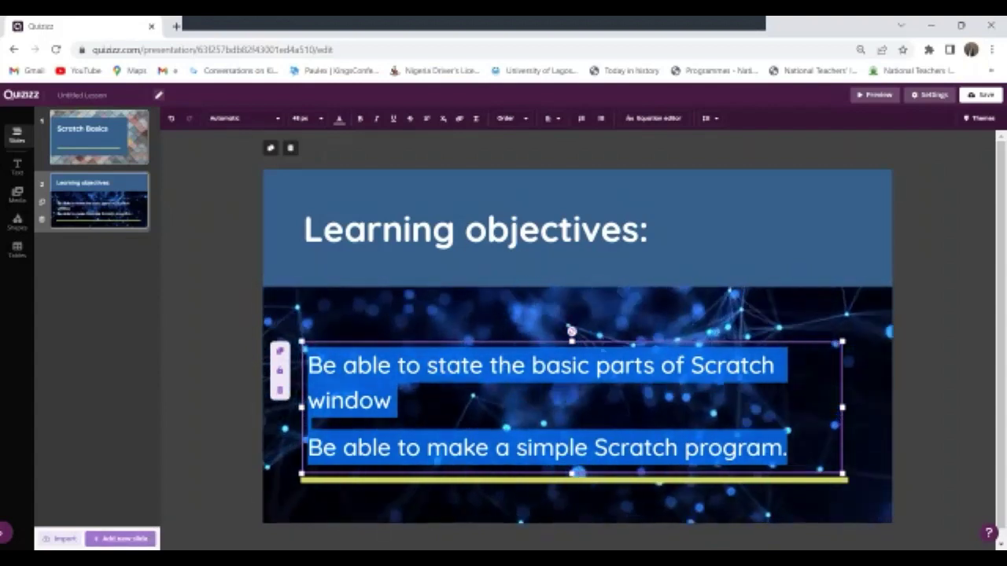
Add a Fill-in-the-Blank question after the learning objectives slide with the question text "What is Scratch?".
click(120, 538)
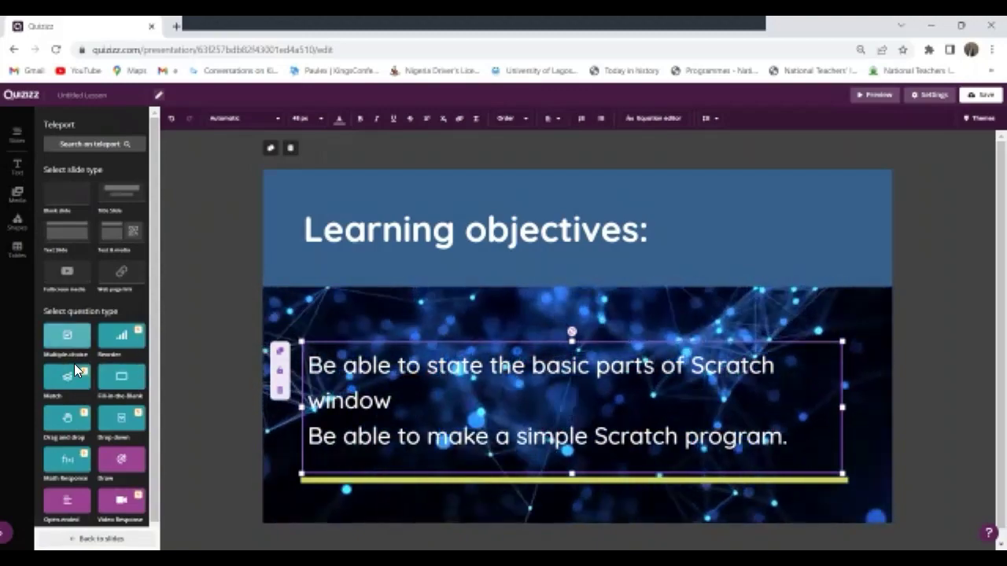
click(126, 382)
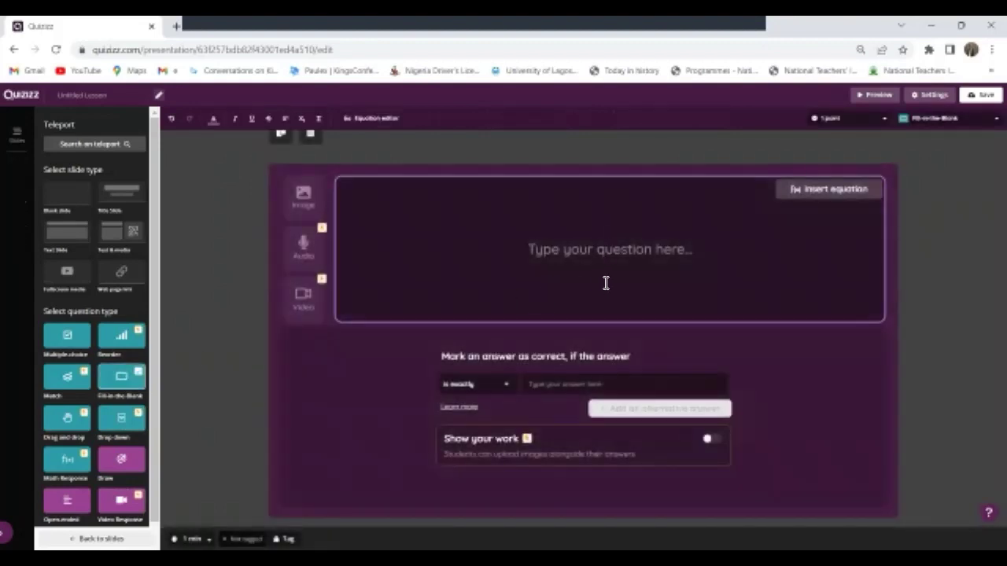
text(Wha)
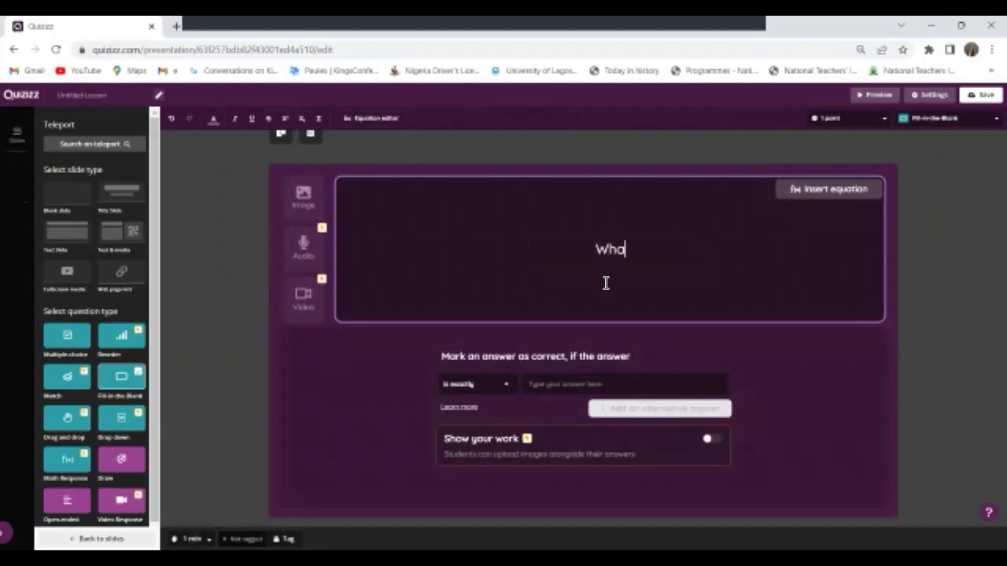
text(t is S)
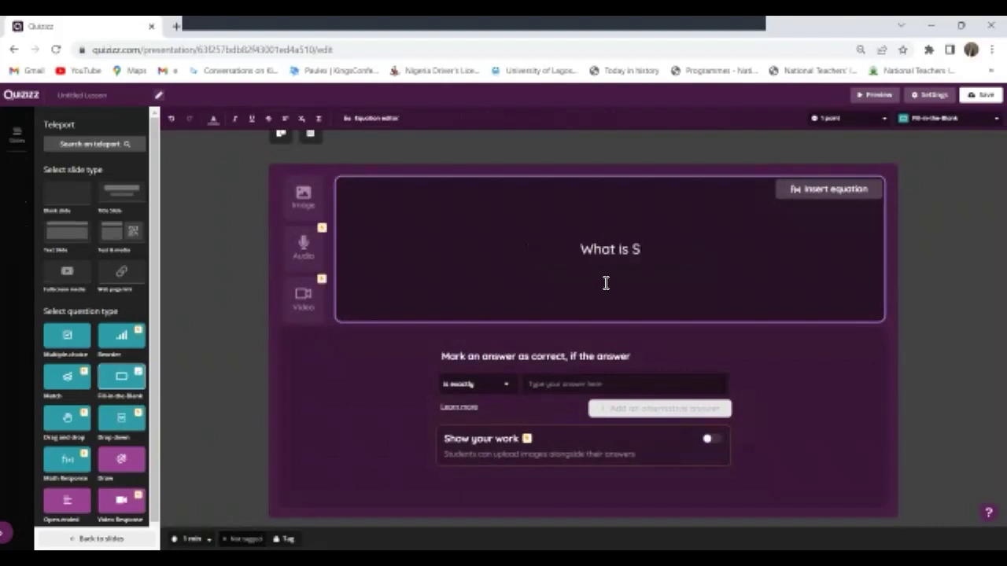
text(cratc)
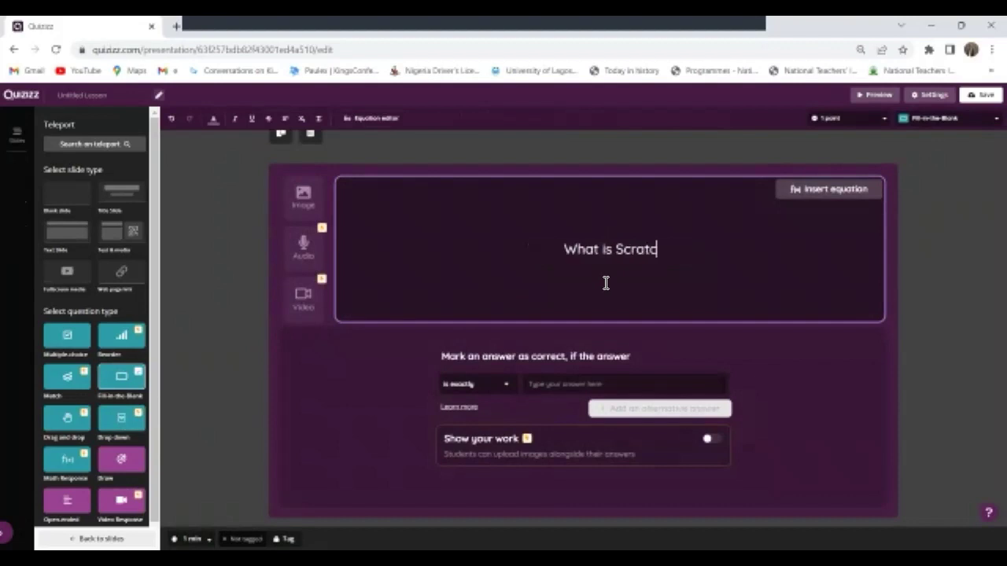
text(h?)
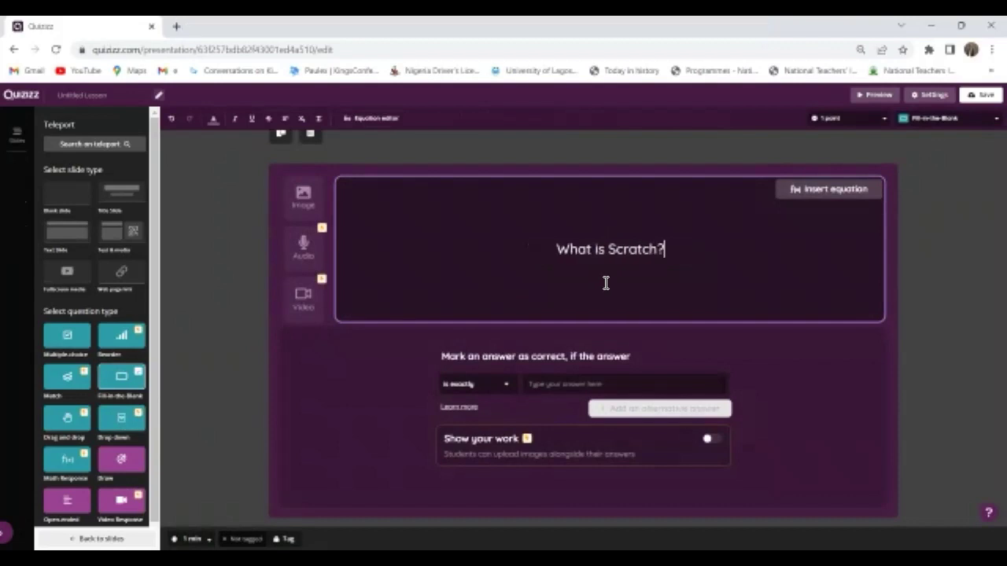
Enter "Scratch is a Programming language" as the correct answer to the Fill-in-the-Blank question.
click(565, 383)
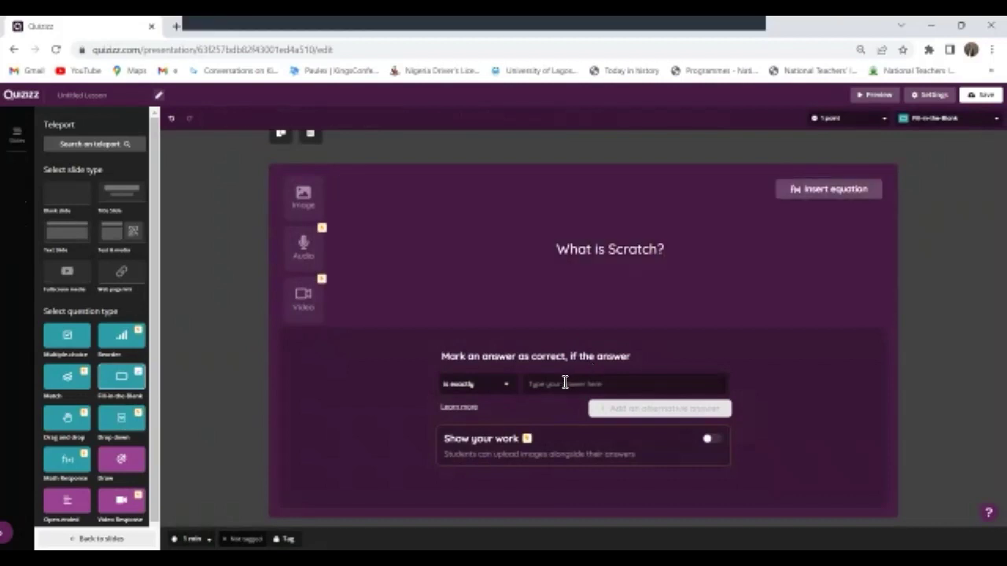
text(Scratch is a Progra)
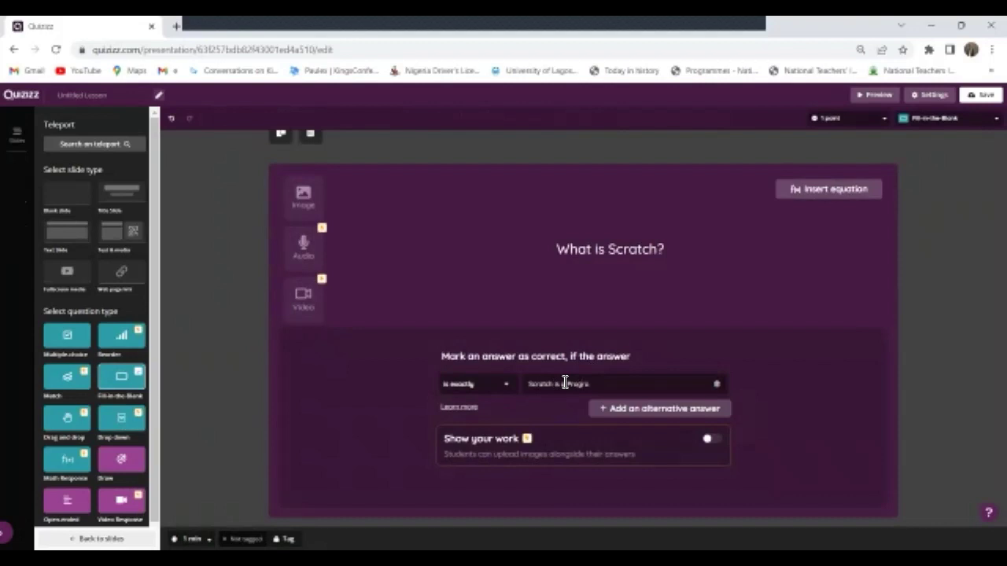
text(mmer)
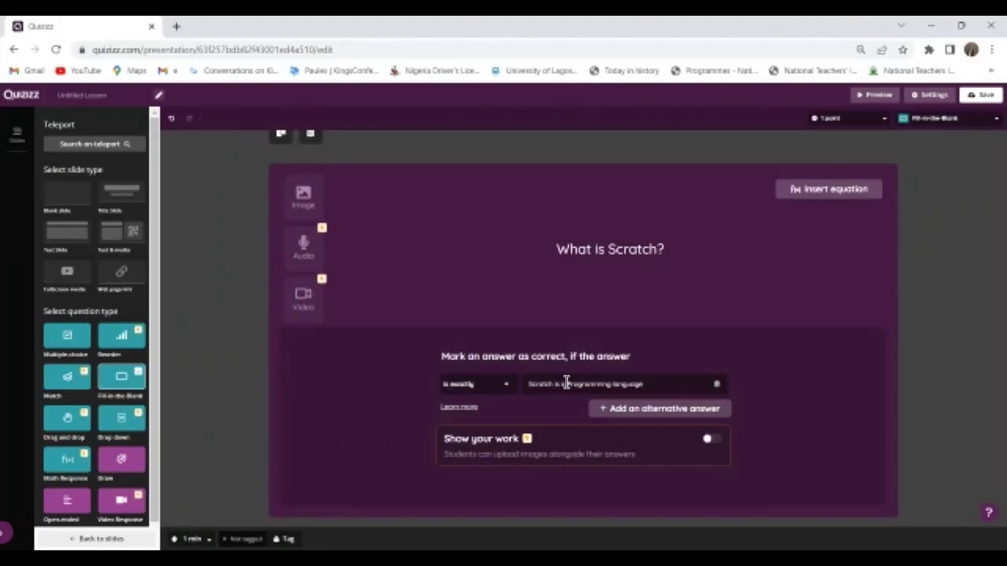
Set the answer matching of the "What is Scratch?" question to "contains" and its value to 5 points.
click(486, 383)
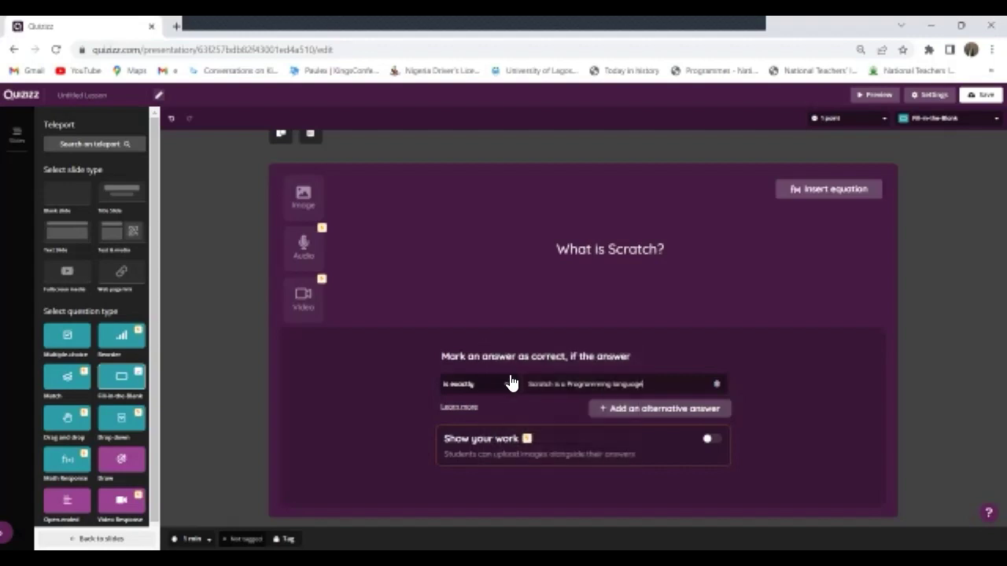
click(510, 383)
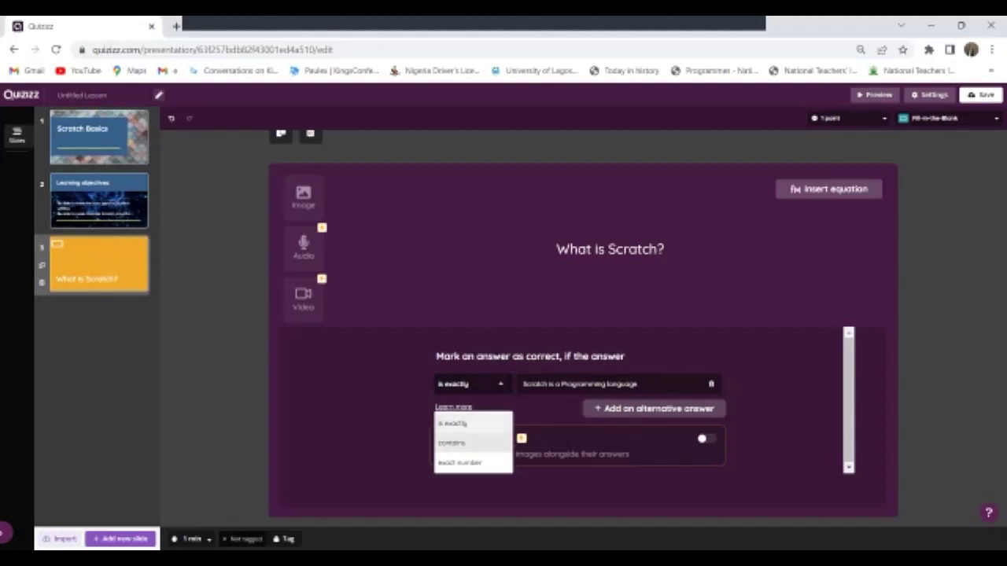
click(452, 442)
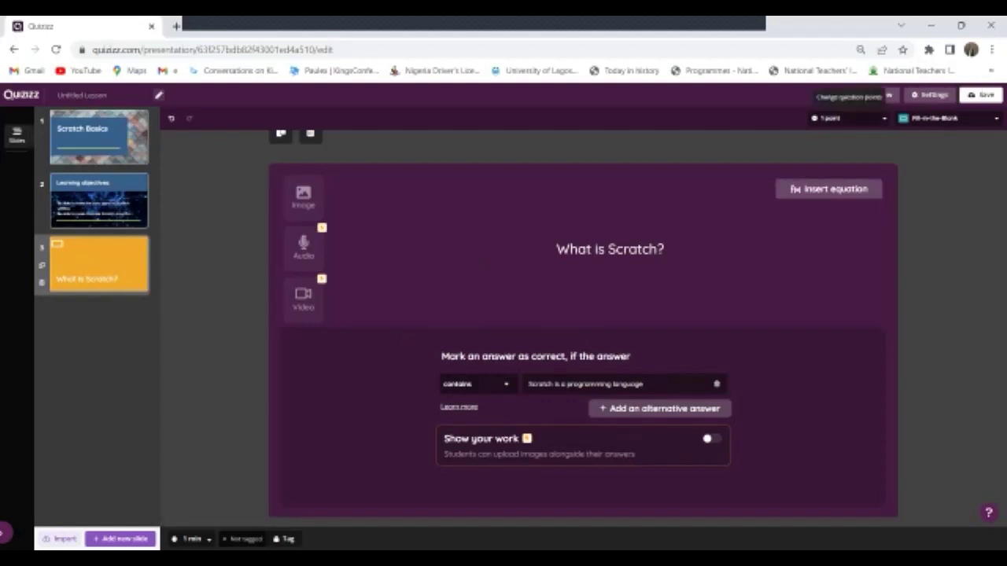
click(848, 118)
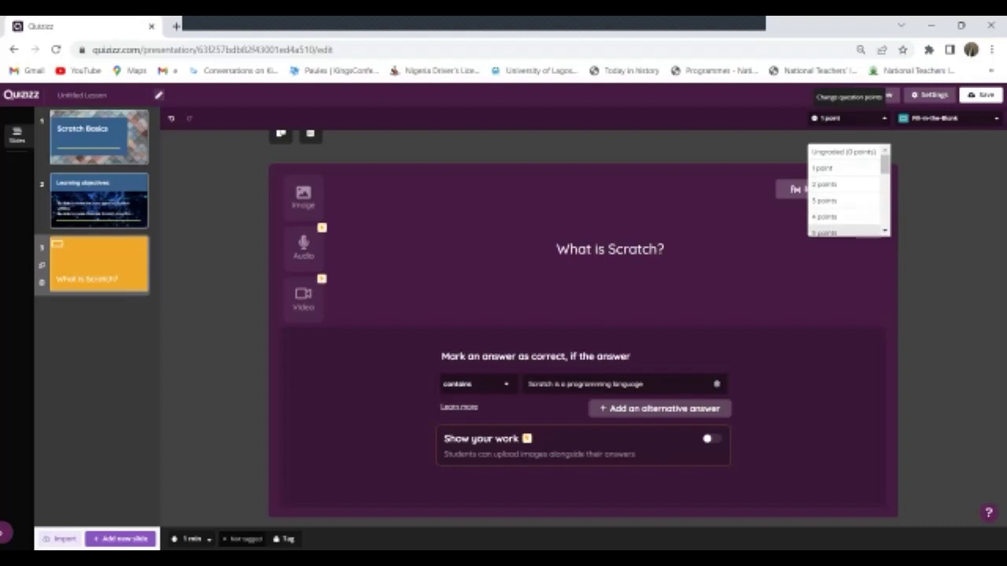
click(826, 231)
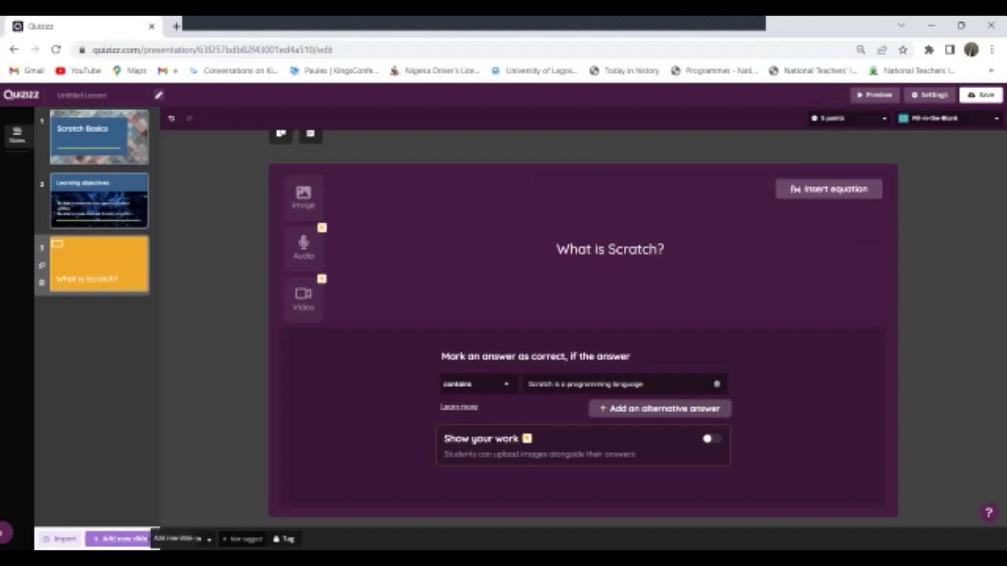
Add a Multiple-choice question after the "What is Scratch?" slide with the question text "What is the default sprite in Scratch?".
click(118, 539)
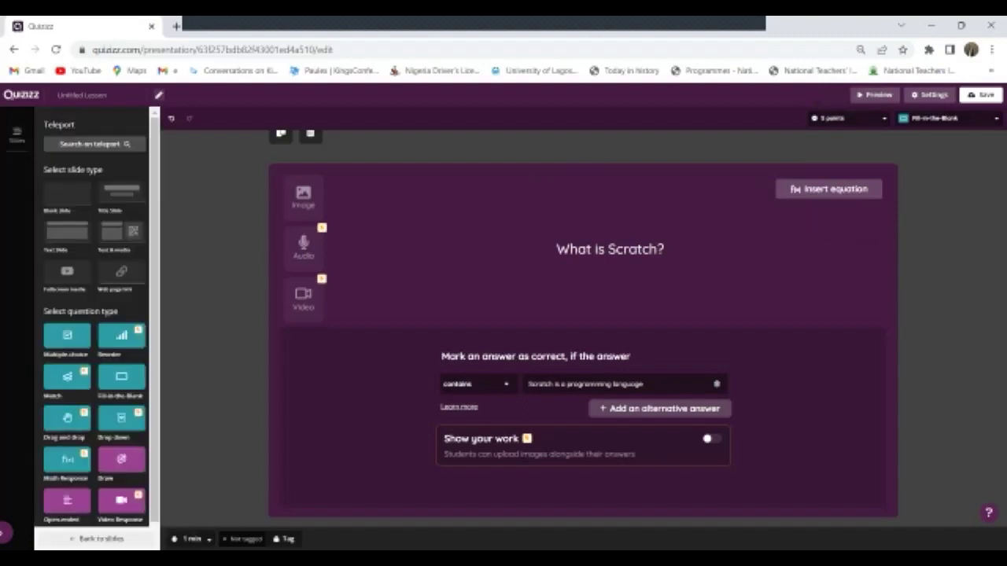
click(65, 346)
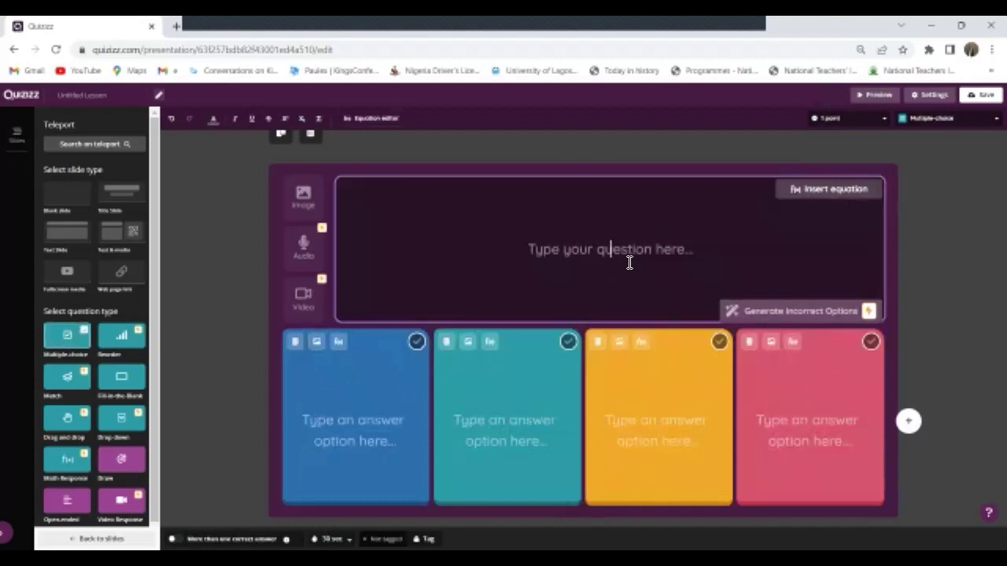
text(W)
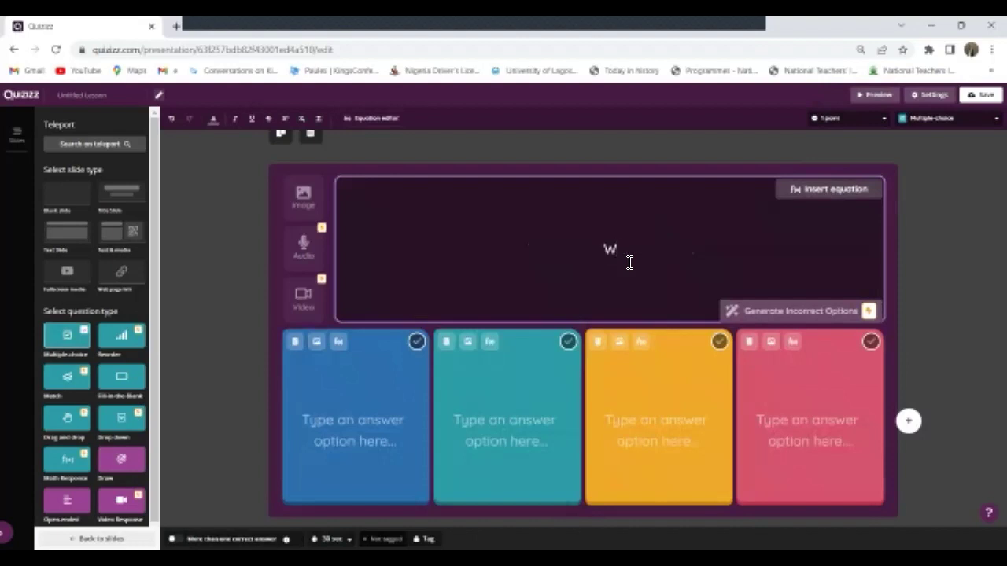
text(hat is the default )
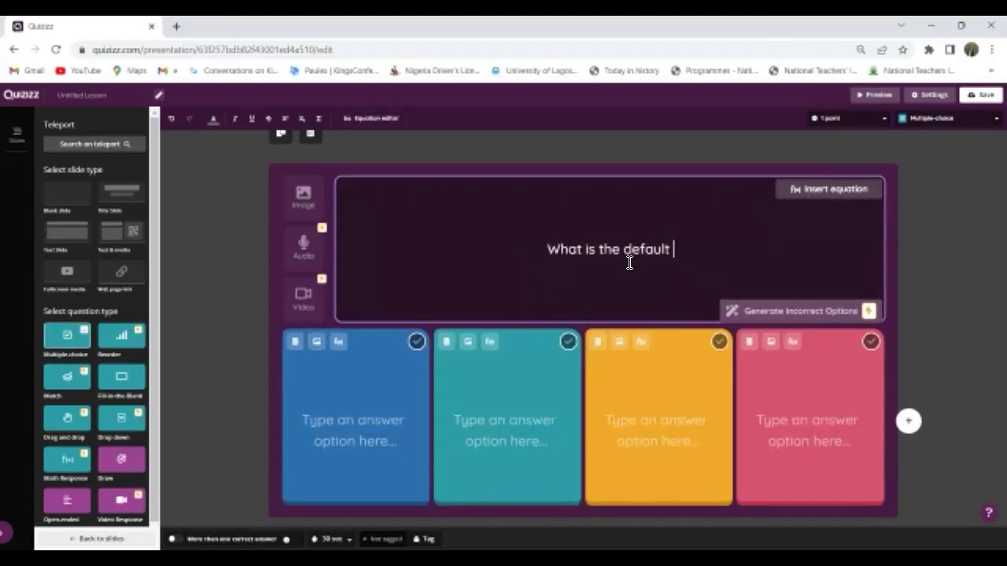
text(spr)
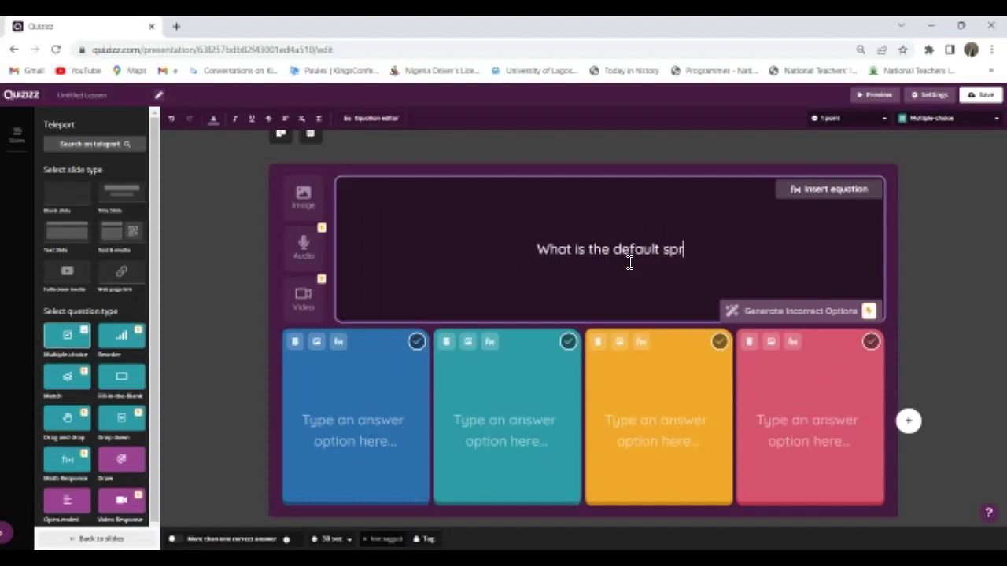
text(ite i)
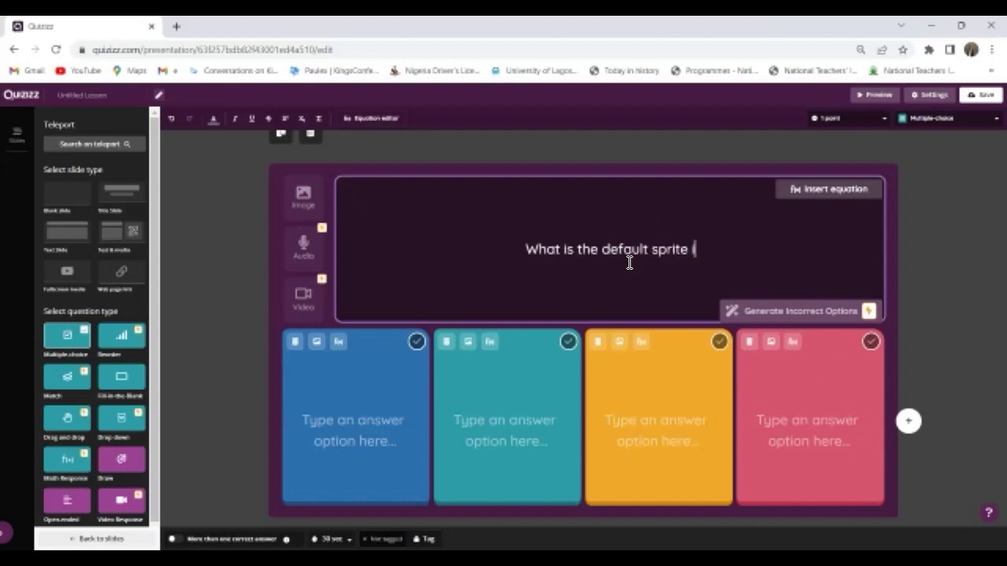
text(n Scra)
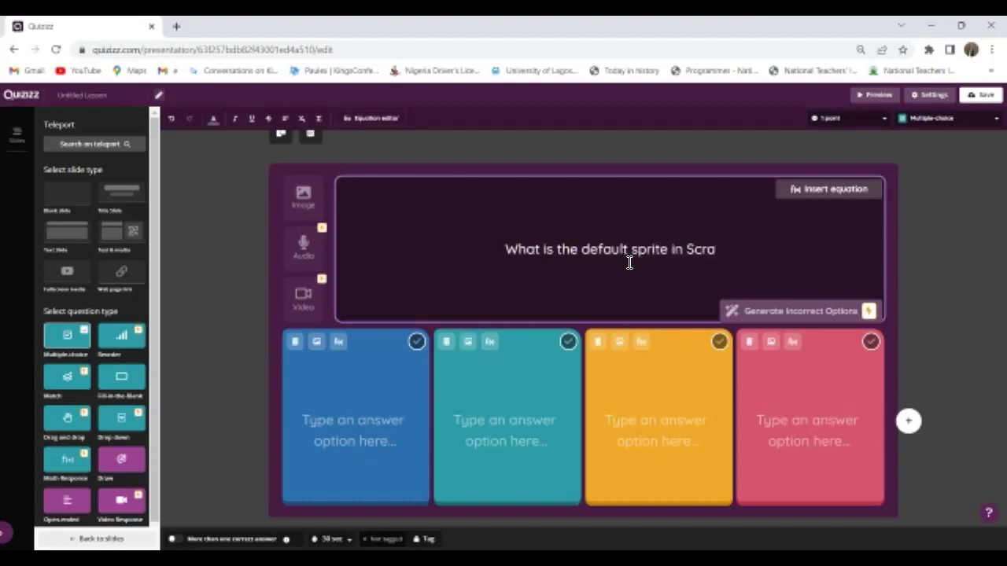
text(tch?)
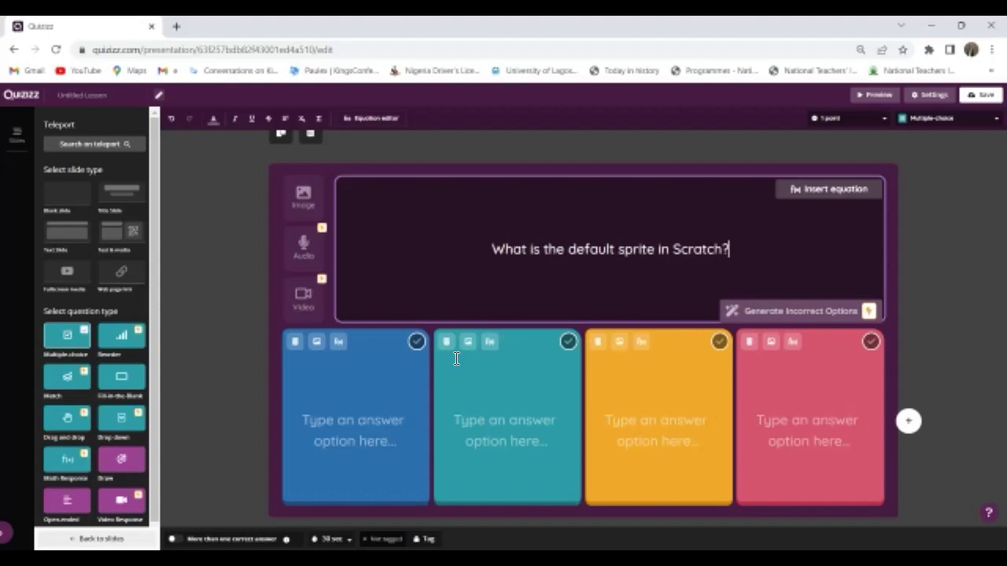
Fill in the answer options Dog, Cat, Lion and Person in that order, marking Cat as the correct answer.
click(354, 420)
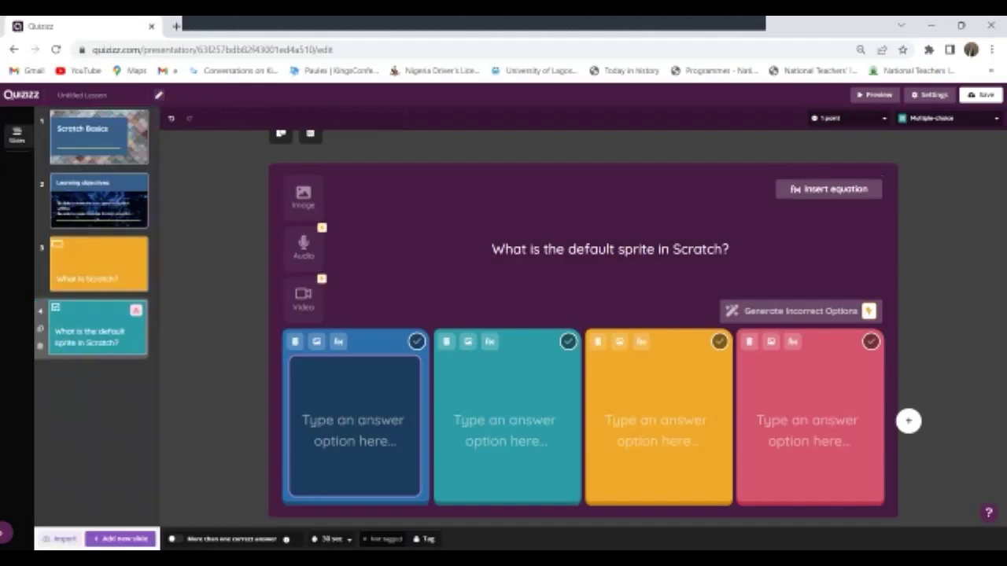
text(Dog)
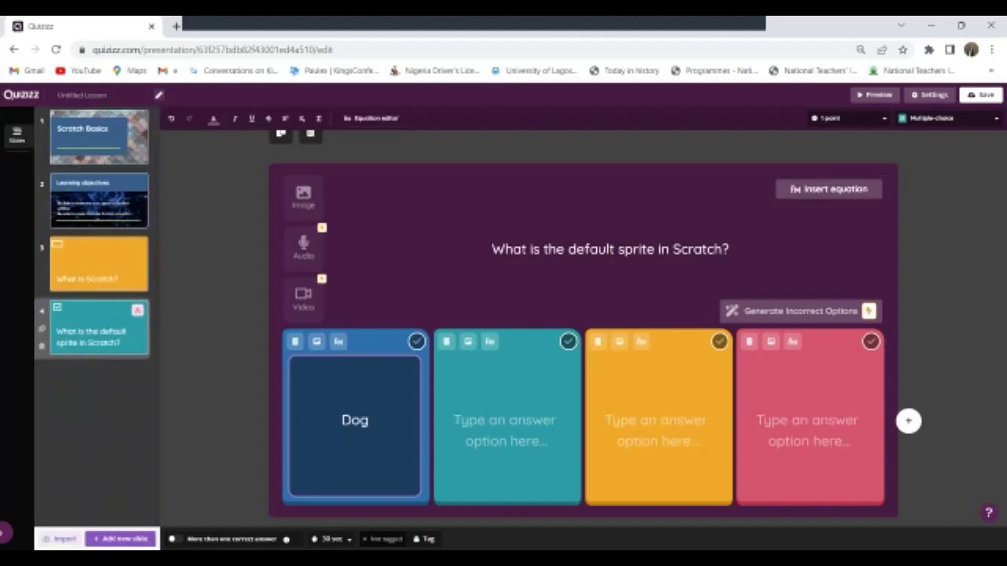
click(506, 430)
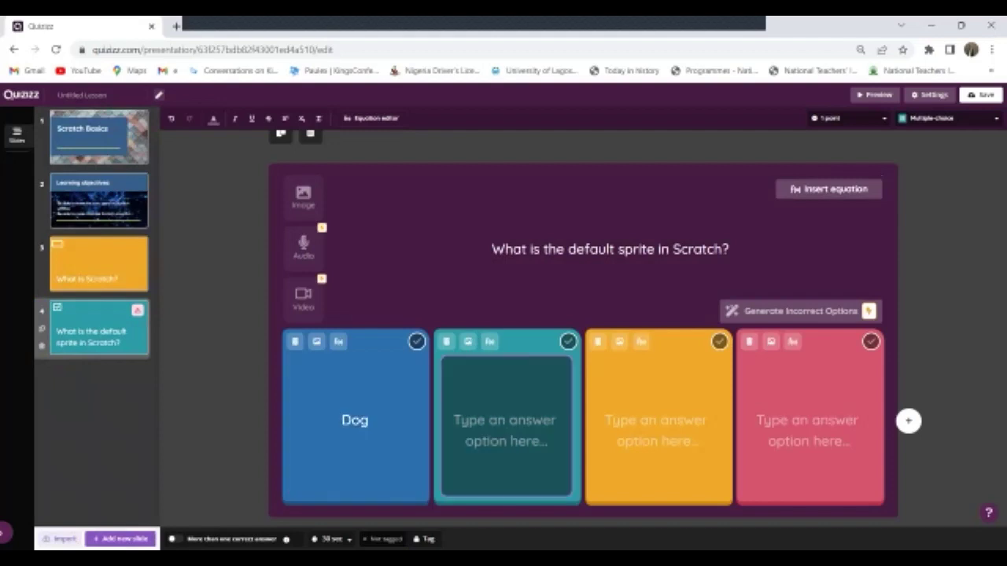
text(Cat)
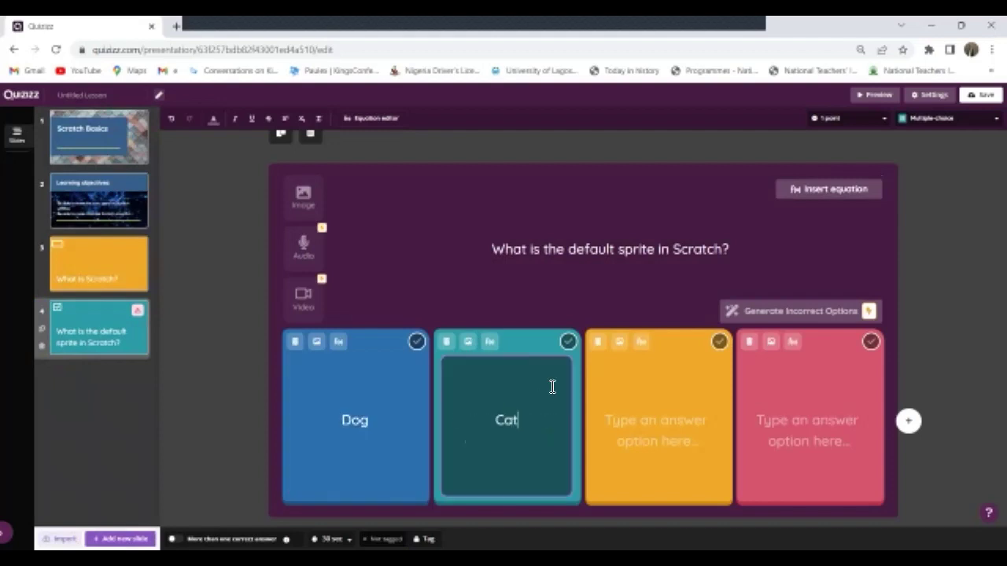
click(567, 343)
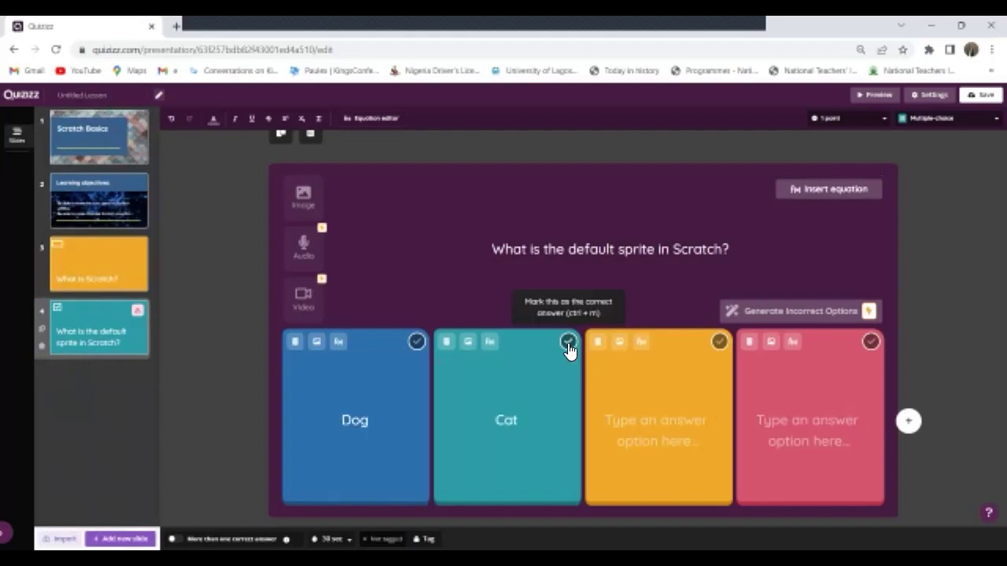
click(656, 421)
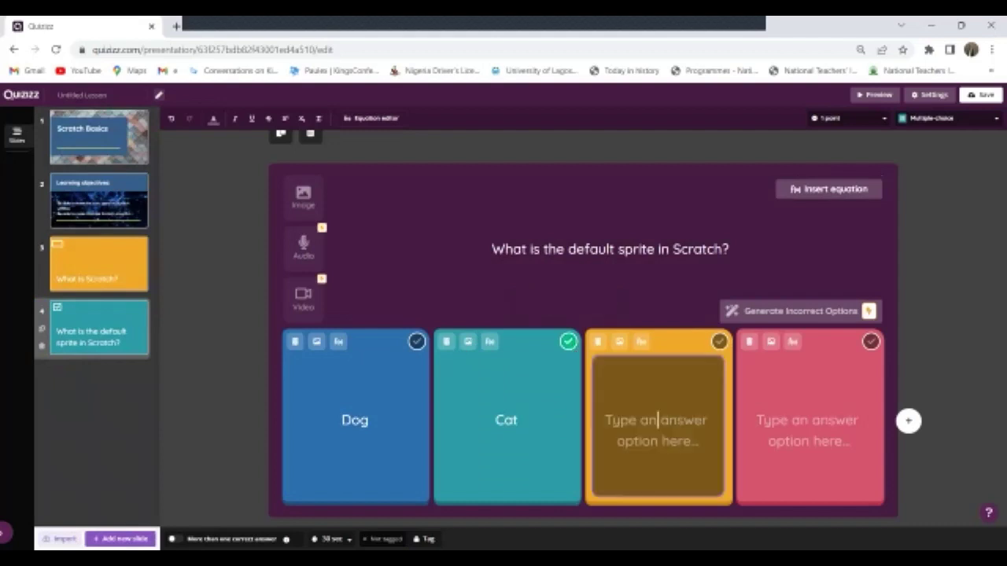
text(Lion)
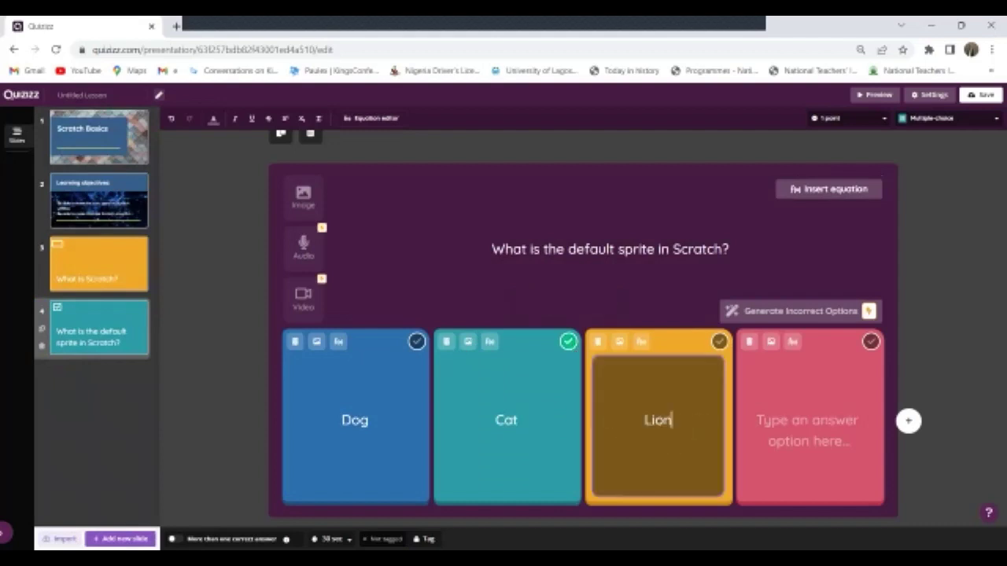
click(808, 419)
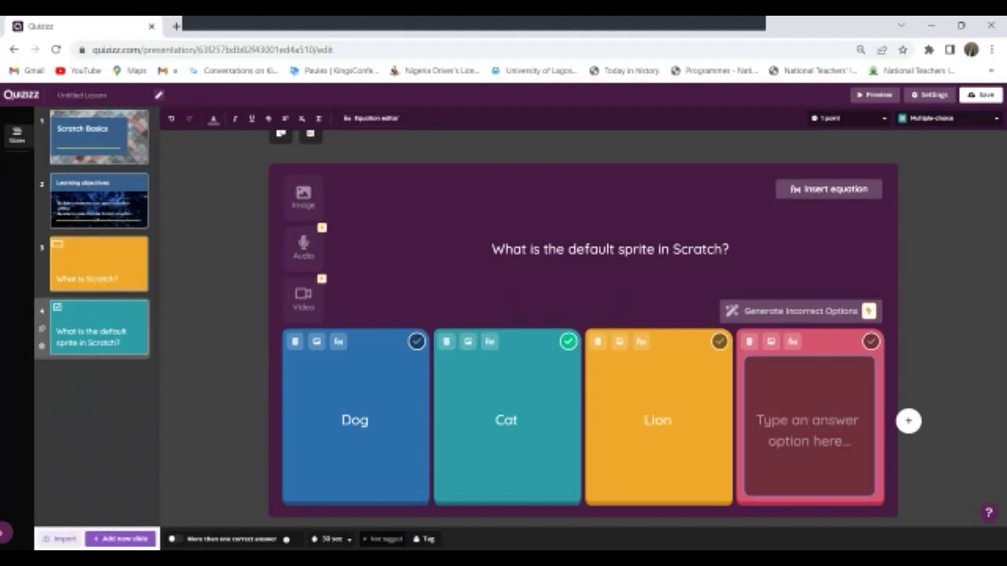
text(Per)
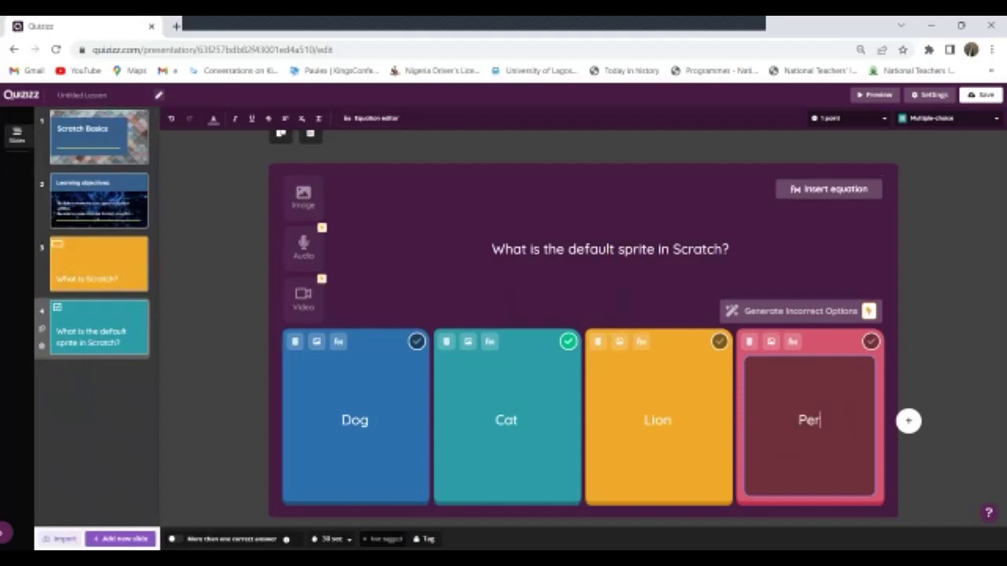
text(son)
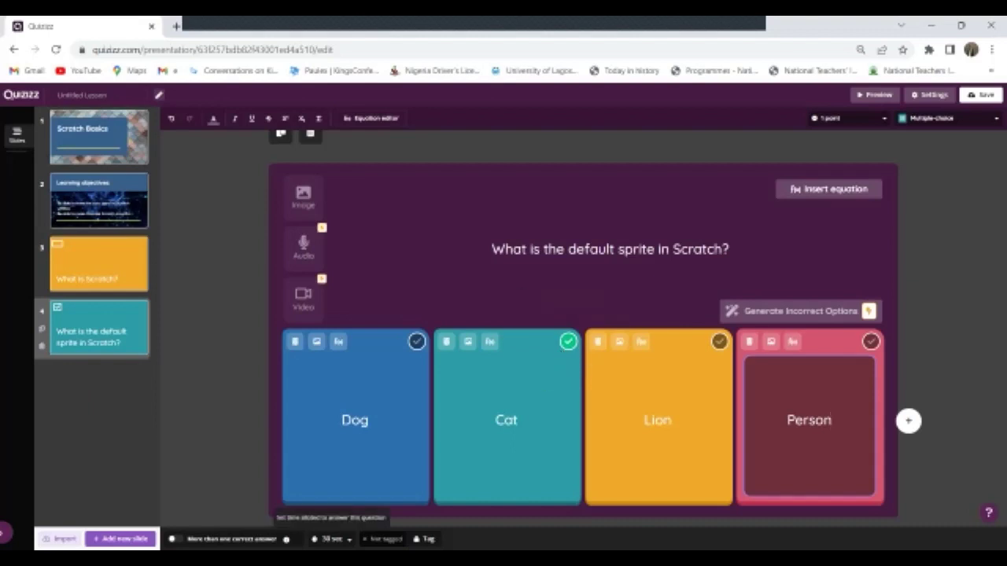
Set the default sprite question's time limit to 10 seconds and its value to 5 points.
click(330, 539)
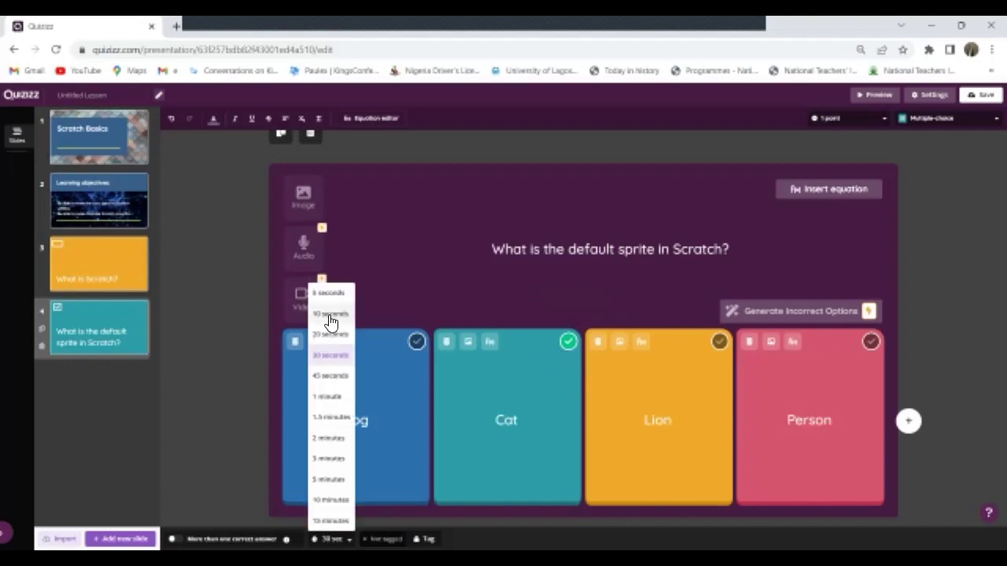
click(330, 315)
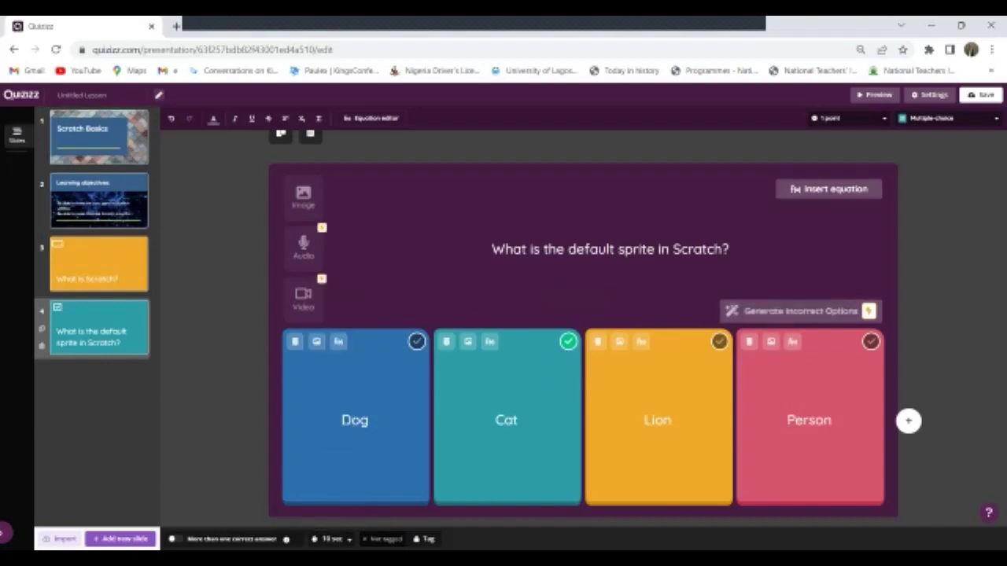
click(848, 118)
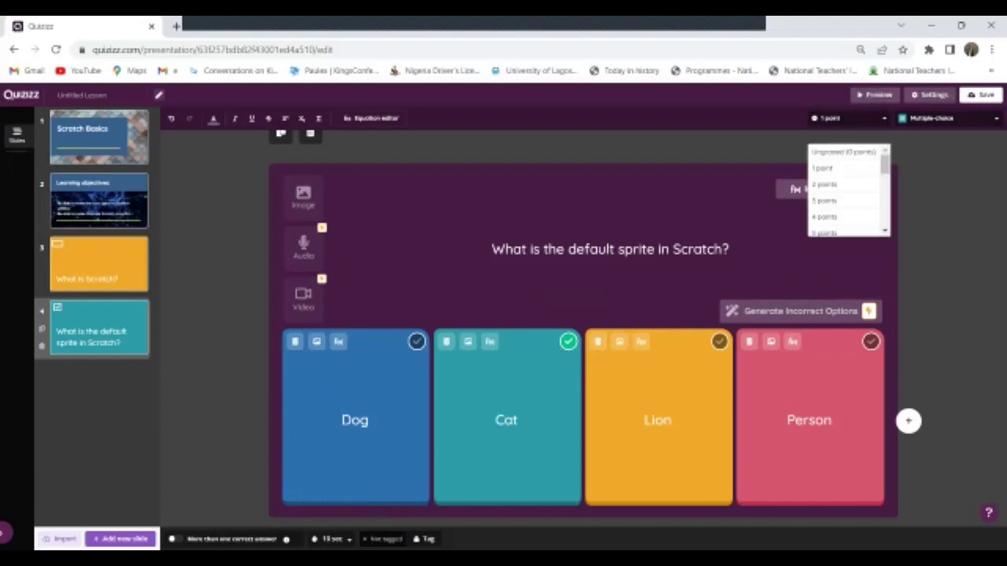
click(841, 230)
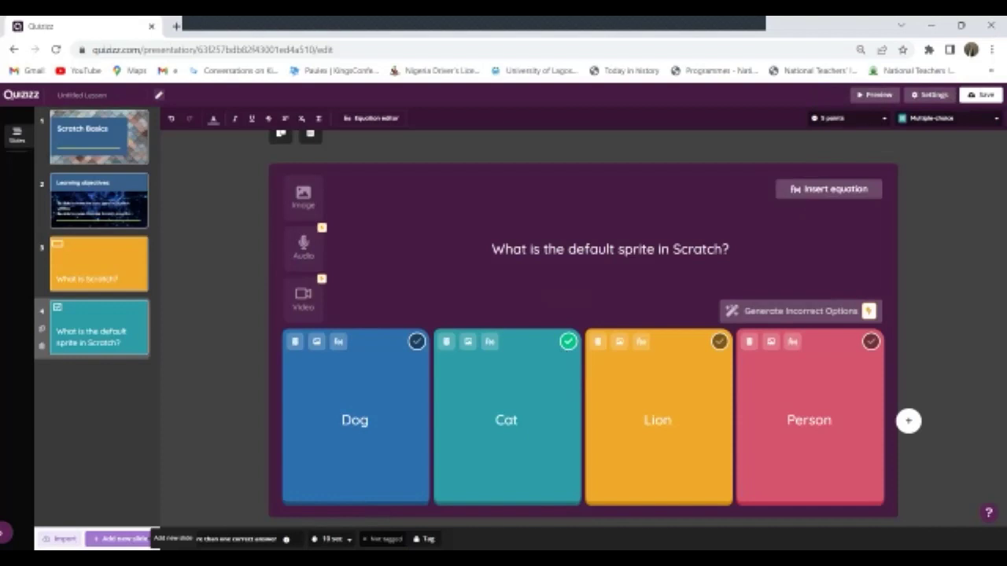
Add a Poll after the default sprite question with the question text "Do you like Scratch?".
click(118, 539)
scroll(118, 472, down, 3)
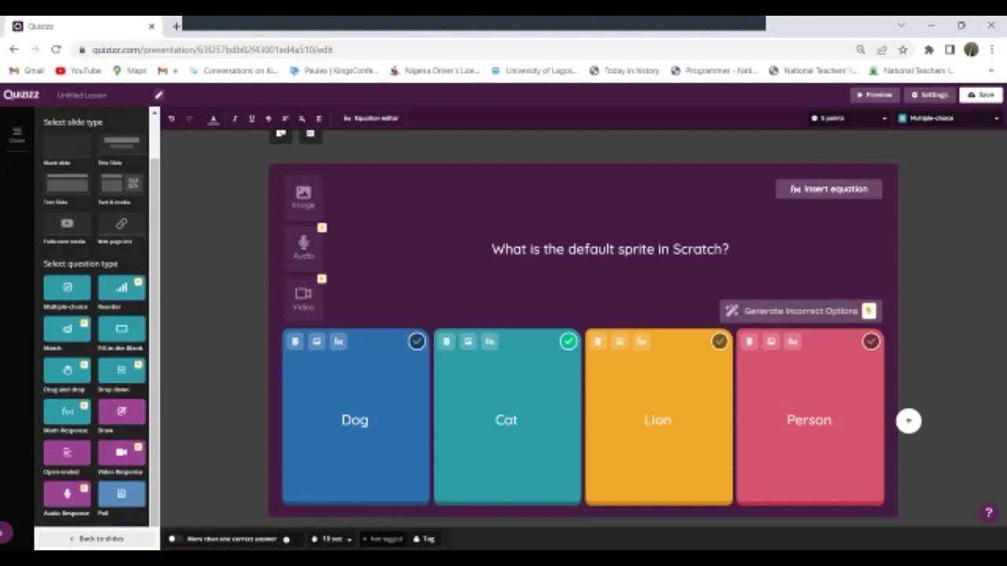
text(Do)
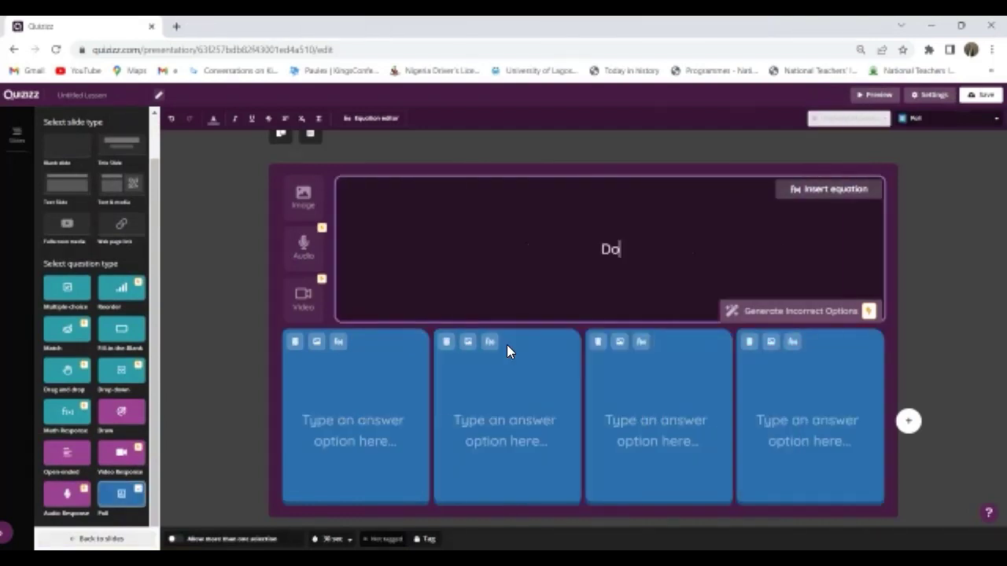
text( you like)
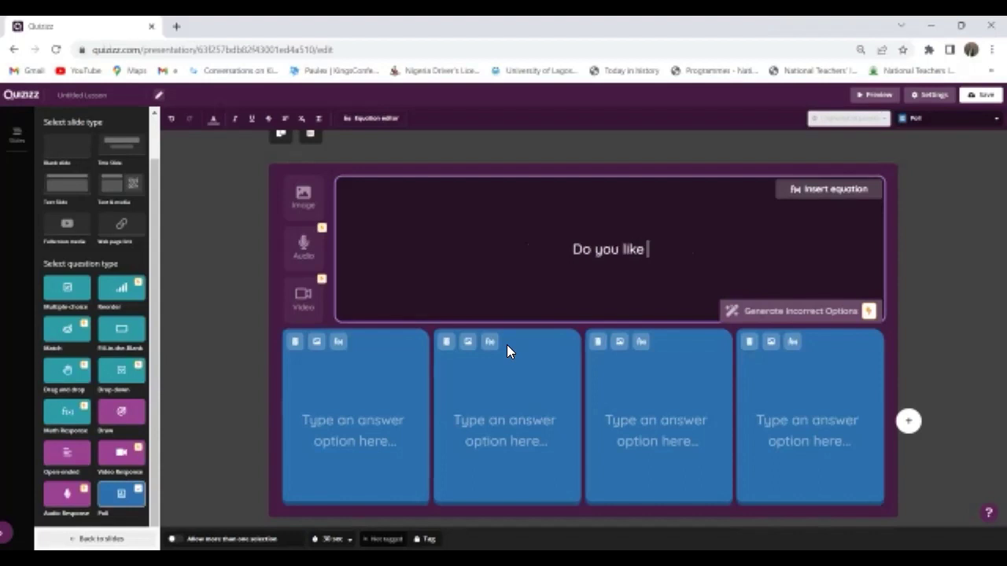
text( Scratc)
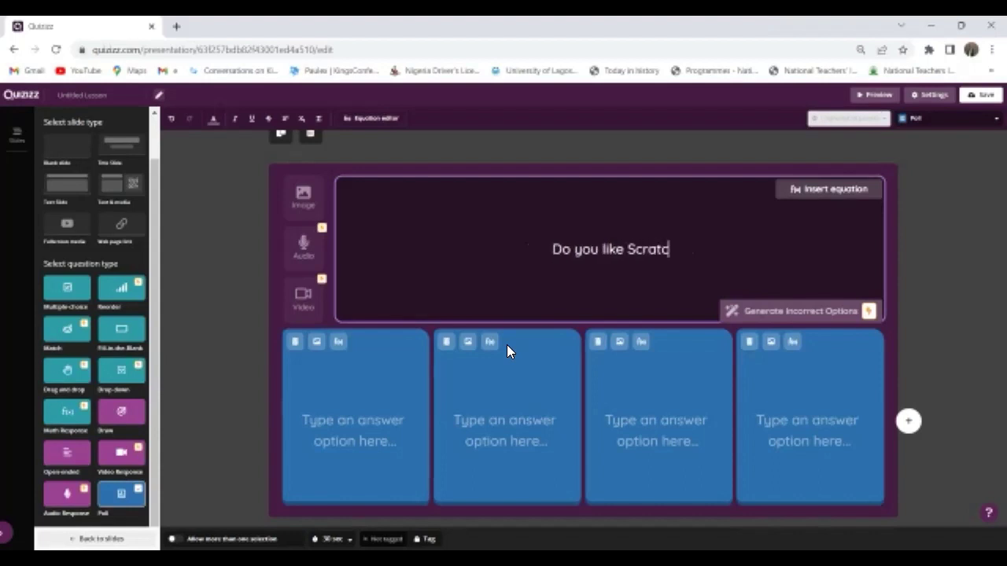
text(h?)
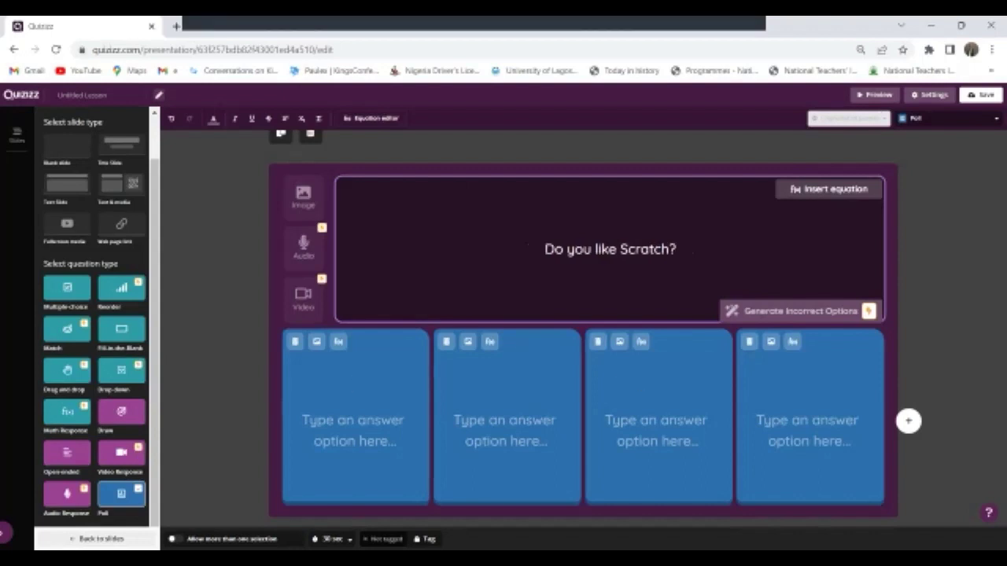
Enter "Yes" and "No" as the poll's first two answer options and delete the two empty options.
click(350, 418)
text(Ye)
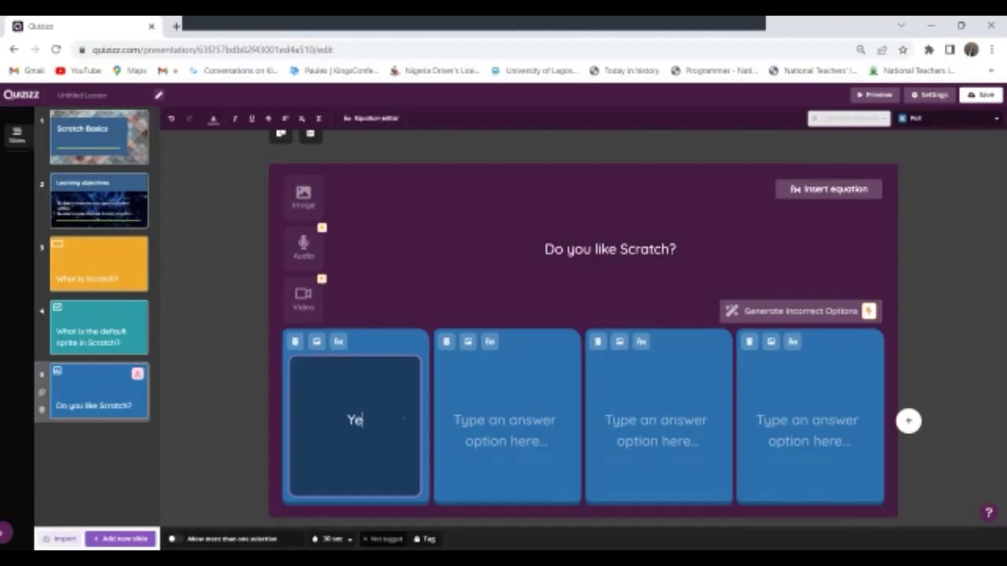
text(s)
key(Tab)
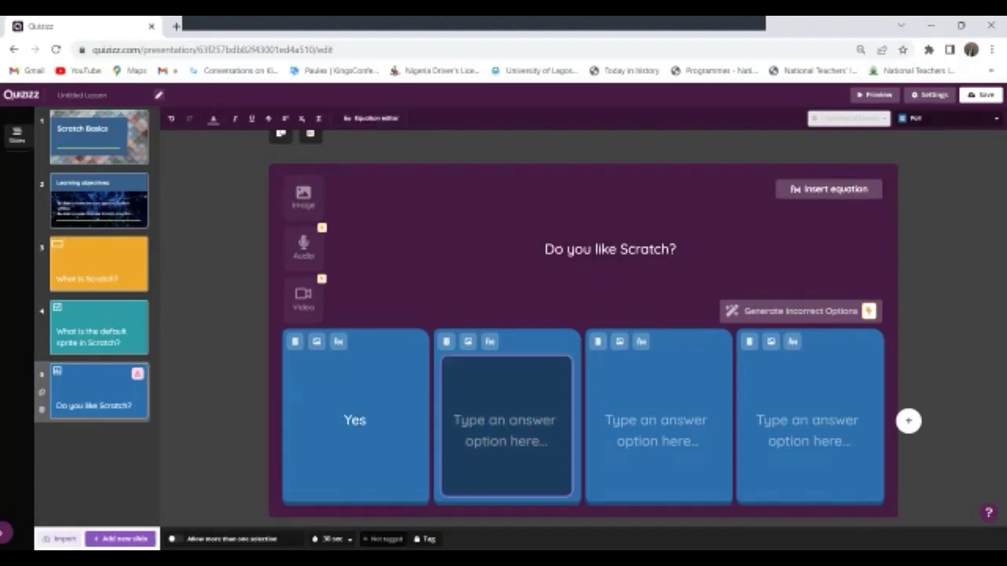
text(No)
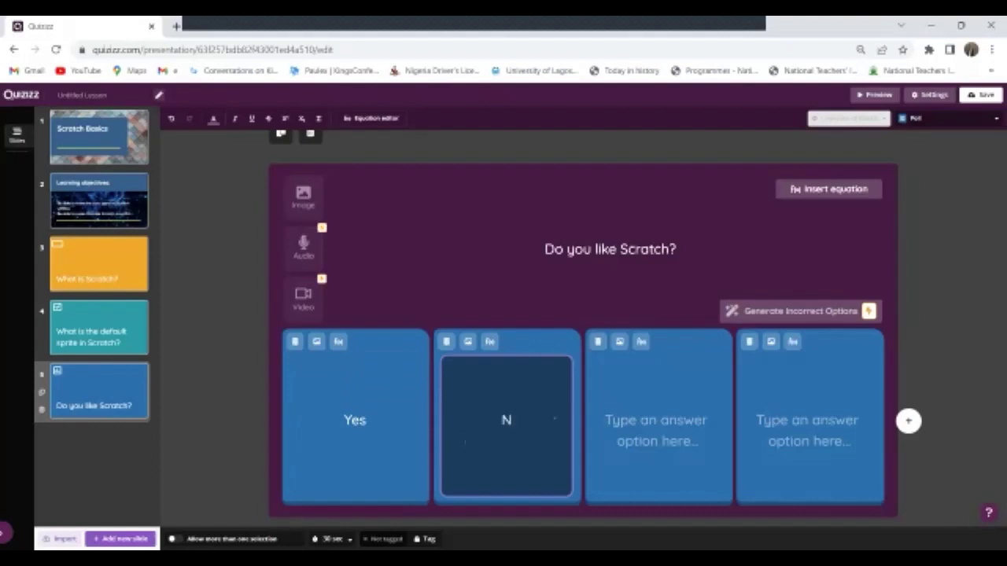
click(598, 345)
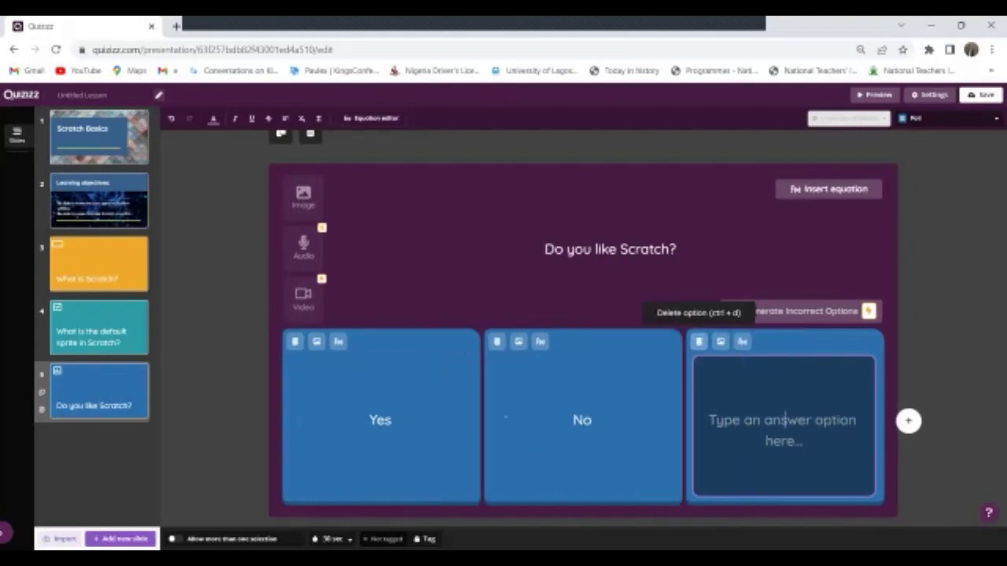
click(699, 341)
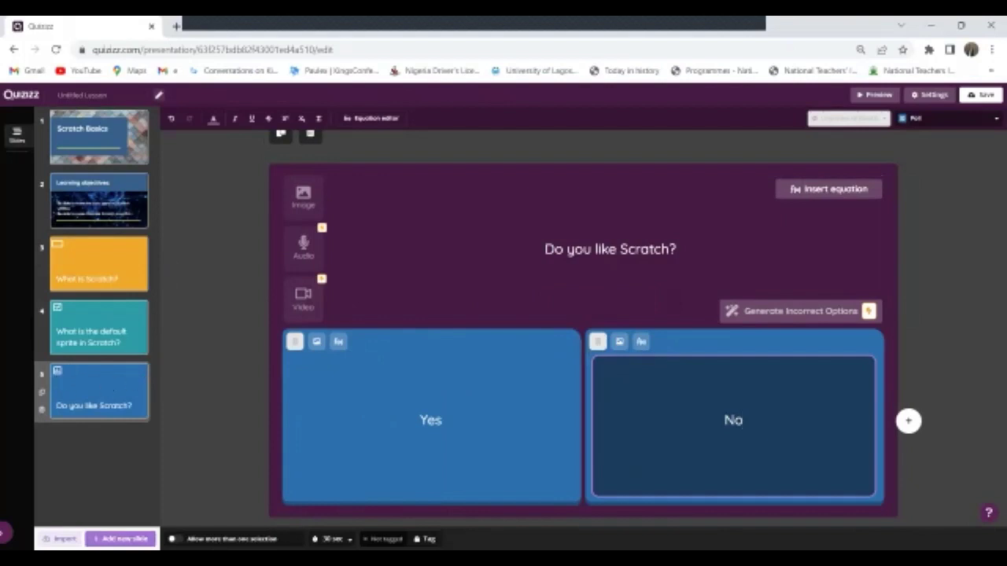
Add an Open-ended question after the poll with the question text "What will you like to create with Scratch?".
click(120, 538)
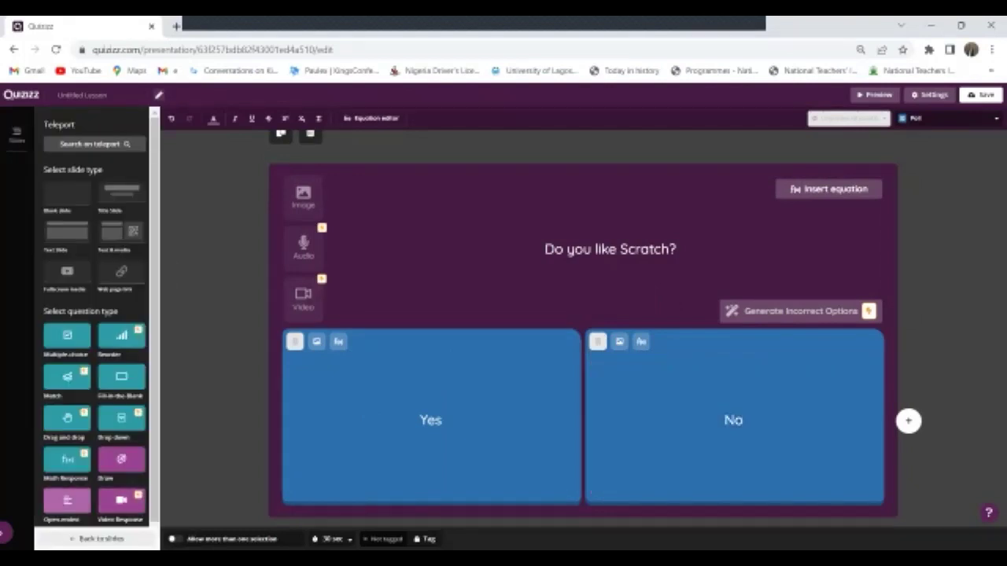
click(67, 501)
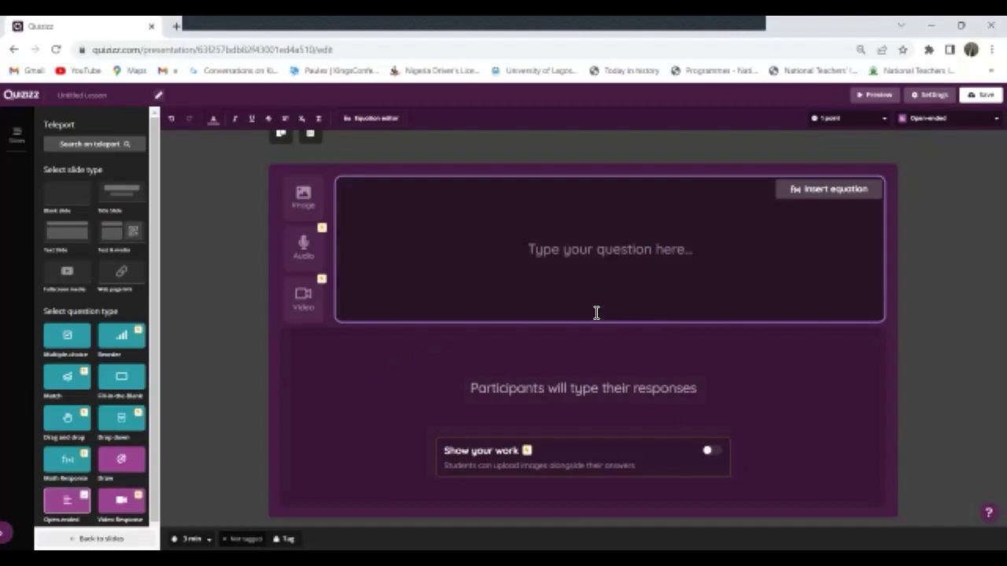
text(W)
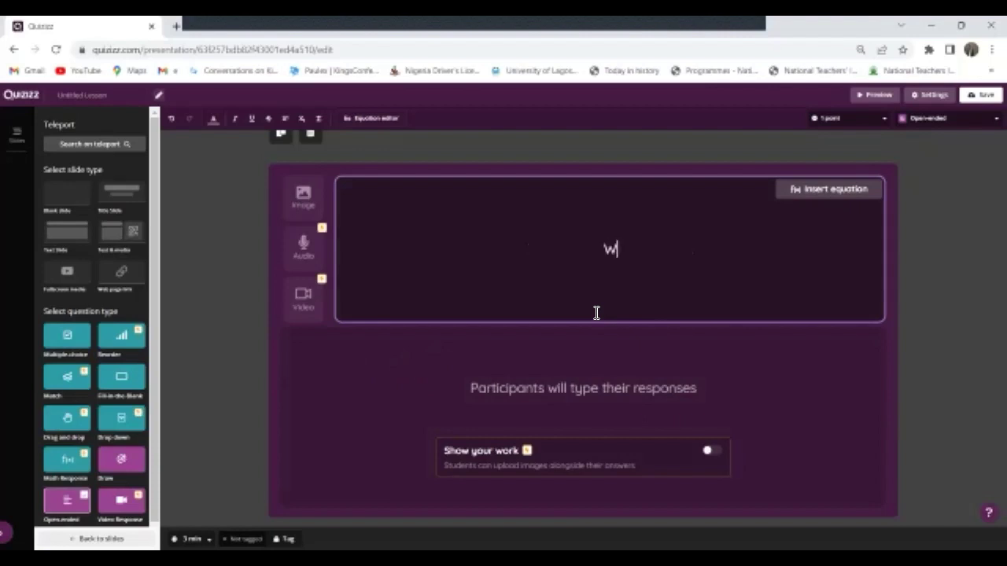
text(hat will)
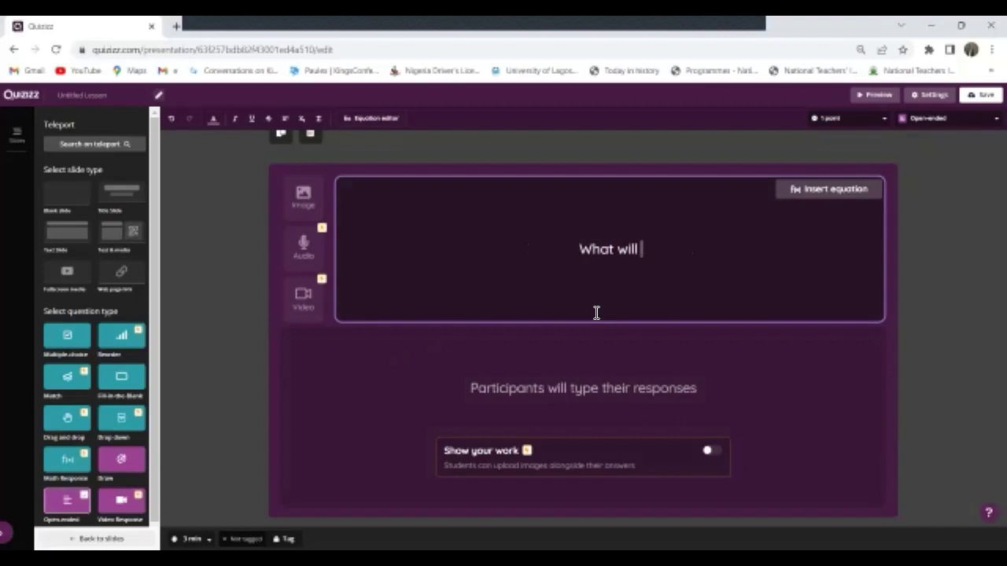
text( you l)
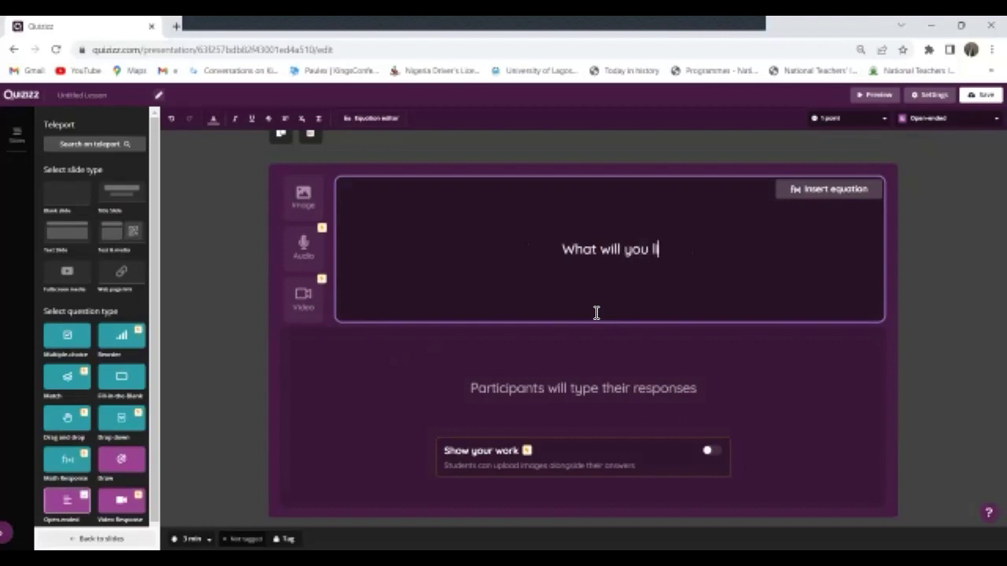
text(ike to)
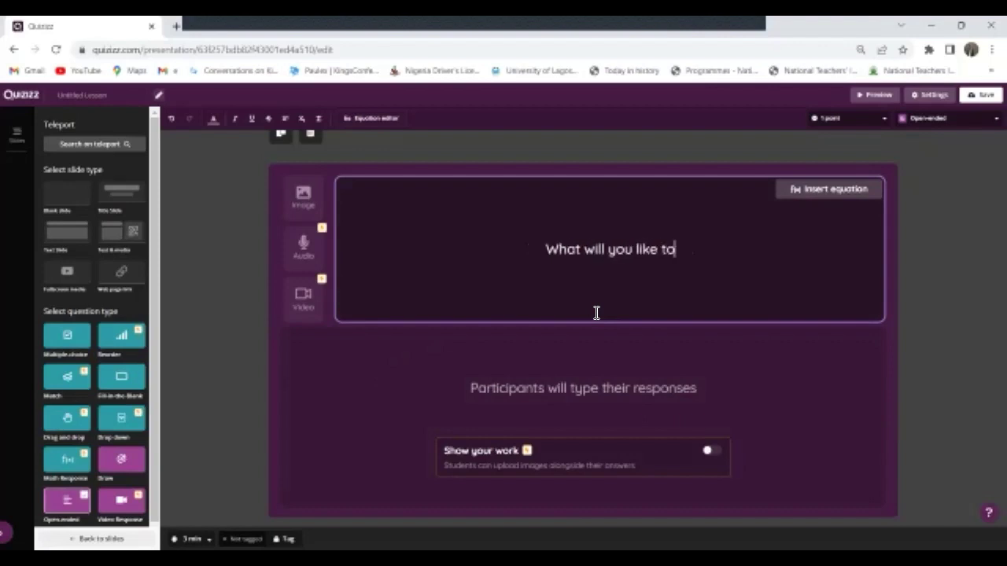
text( create )
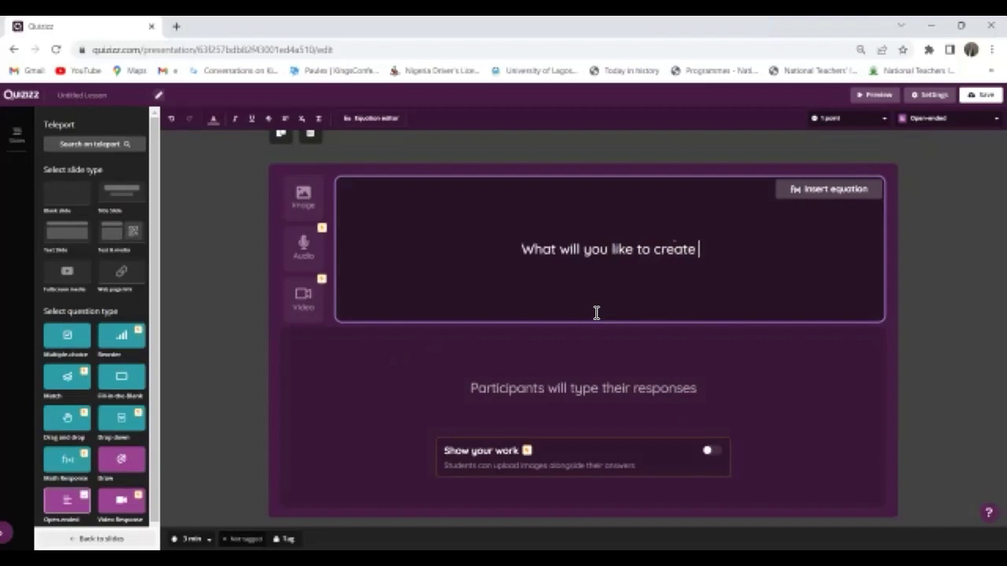
text(with )
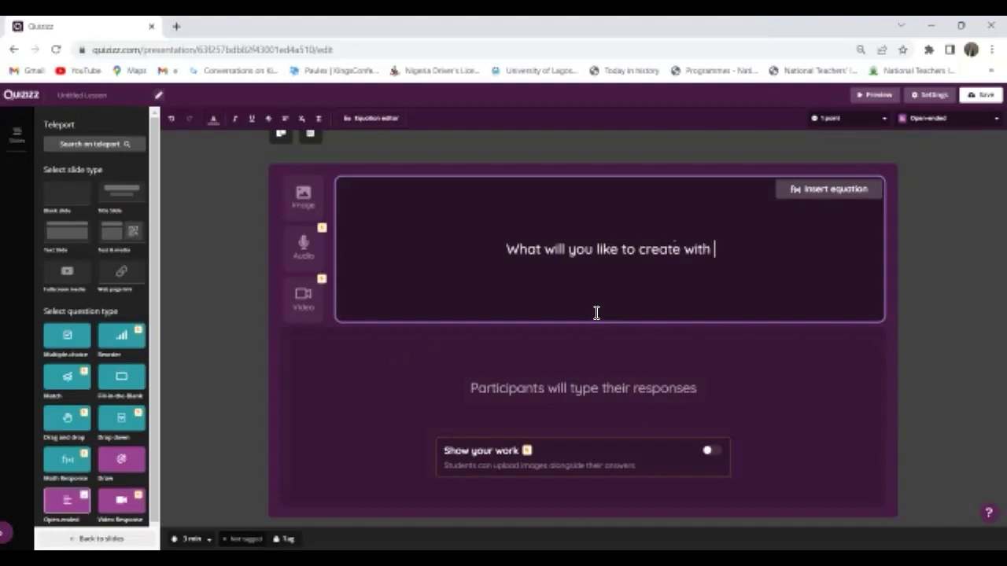
text(Scr)
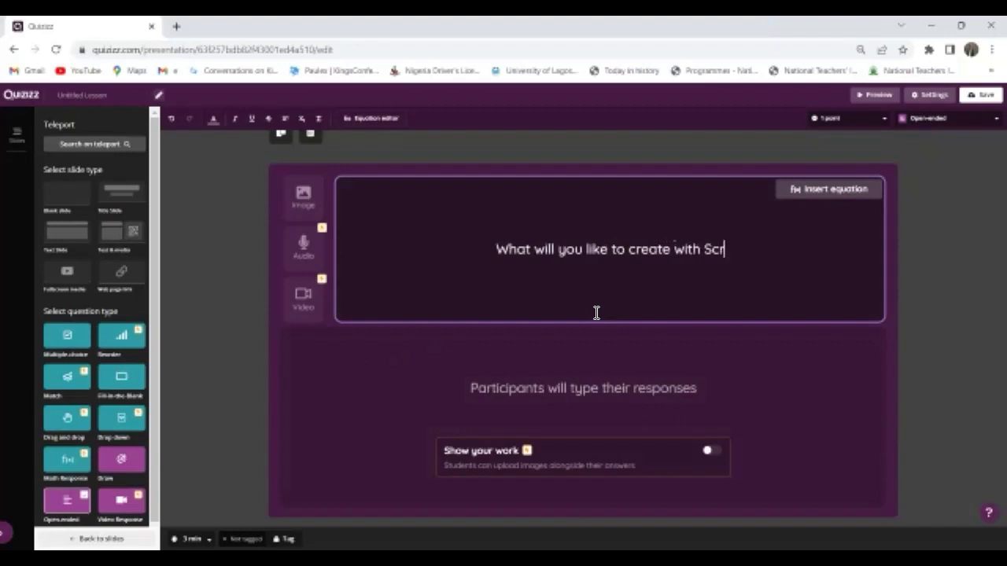
text(atch)
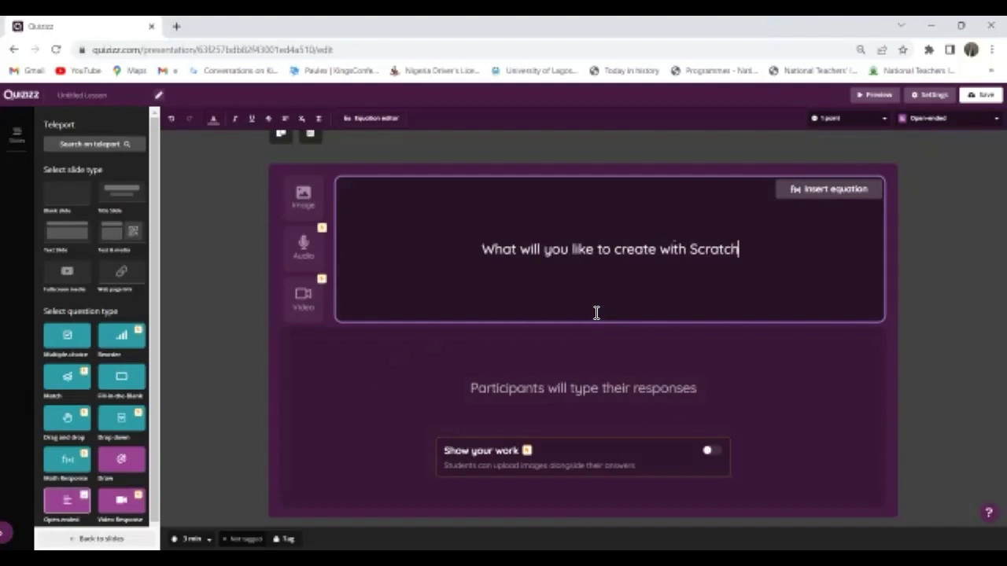
text(?)
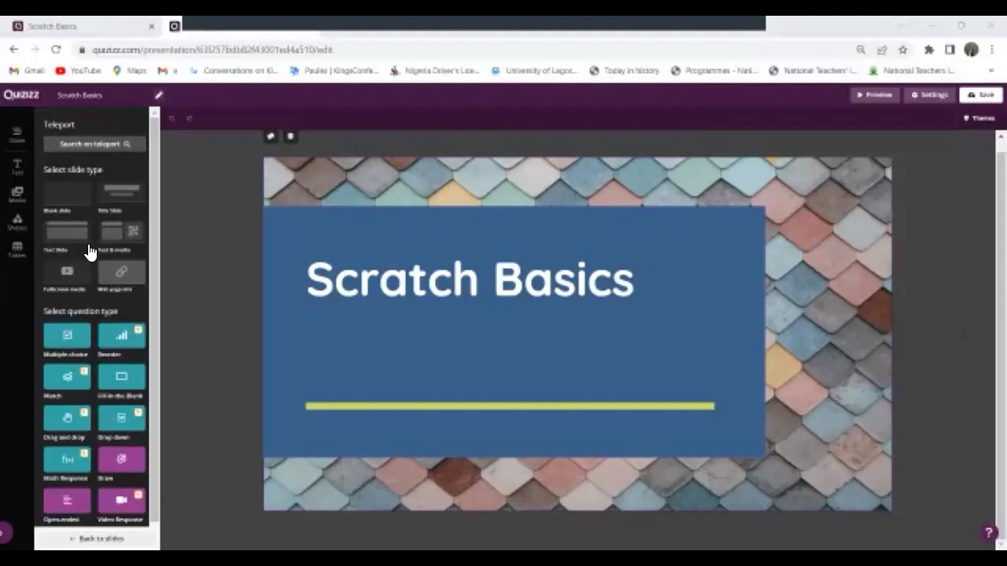
Search Teleport for "Scratch basic" and add the fill-in-the-blank question "What is the name of the program?" from the 4th grade "Scratch basic" quiz.
click(92, 146)
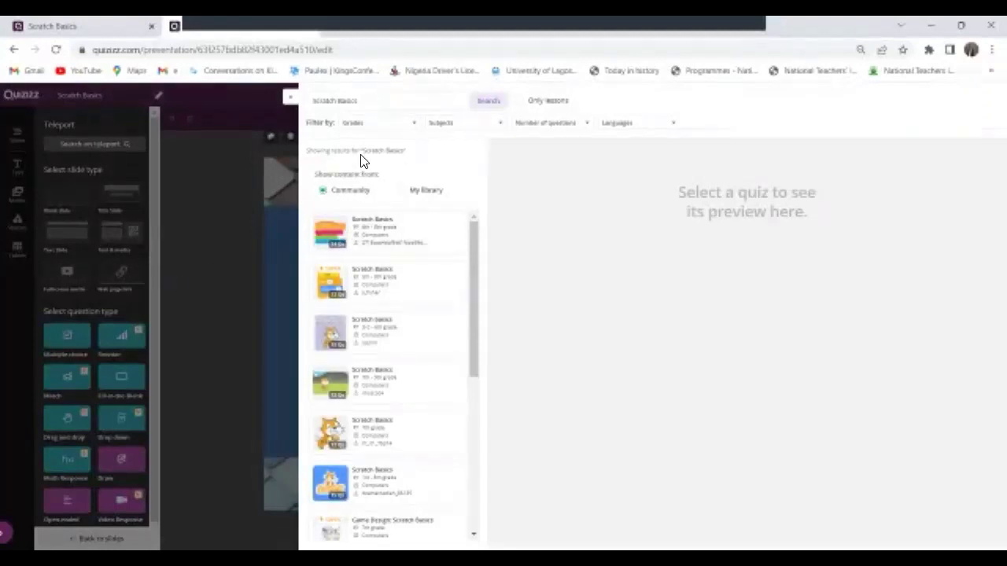
triple_click(352, 104)
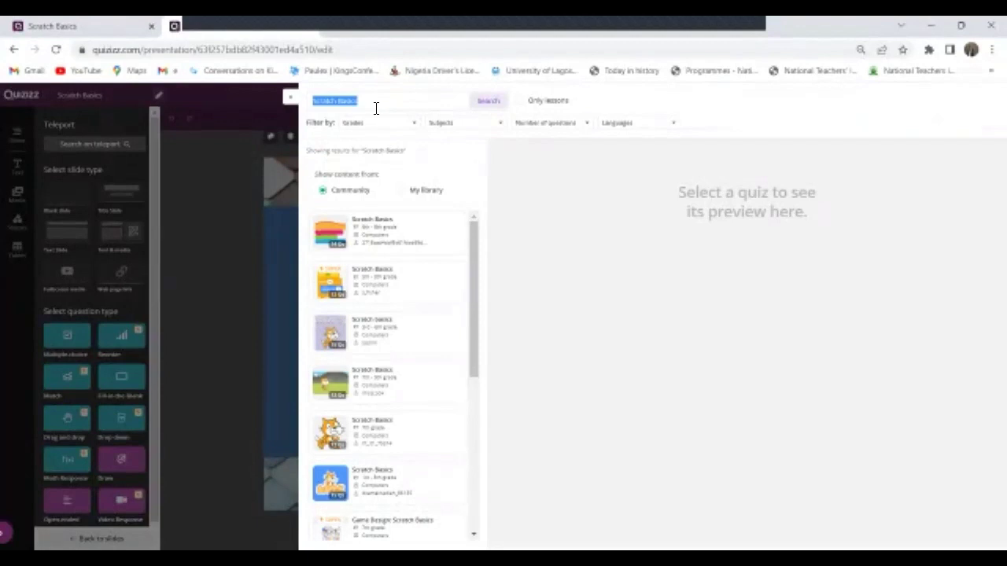
click(376, 108)
key(BackSpace)
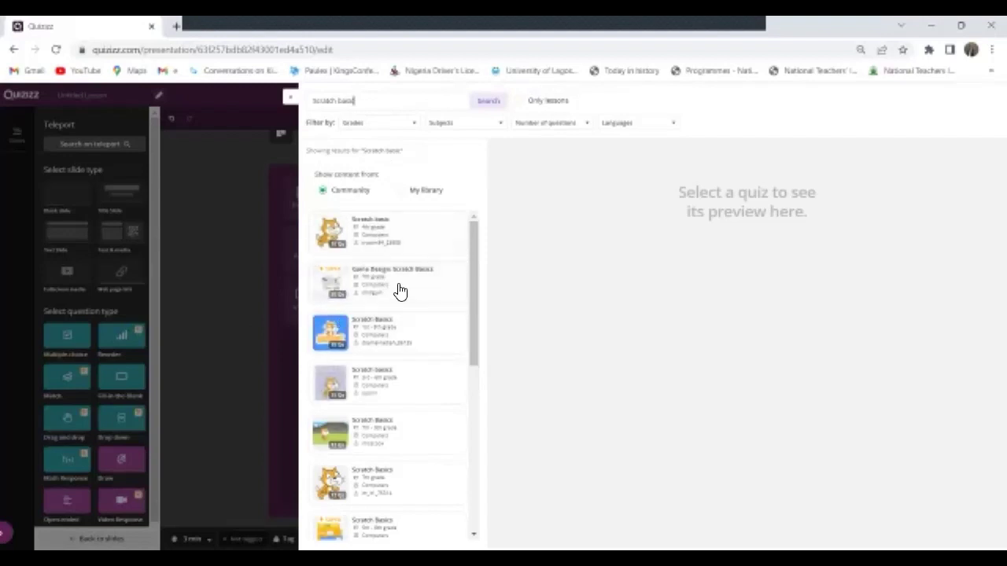
click(376, 241)
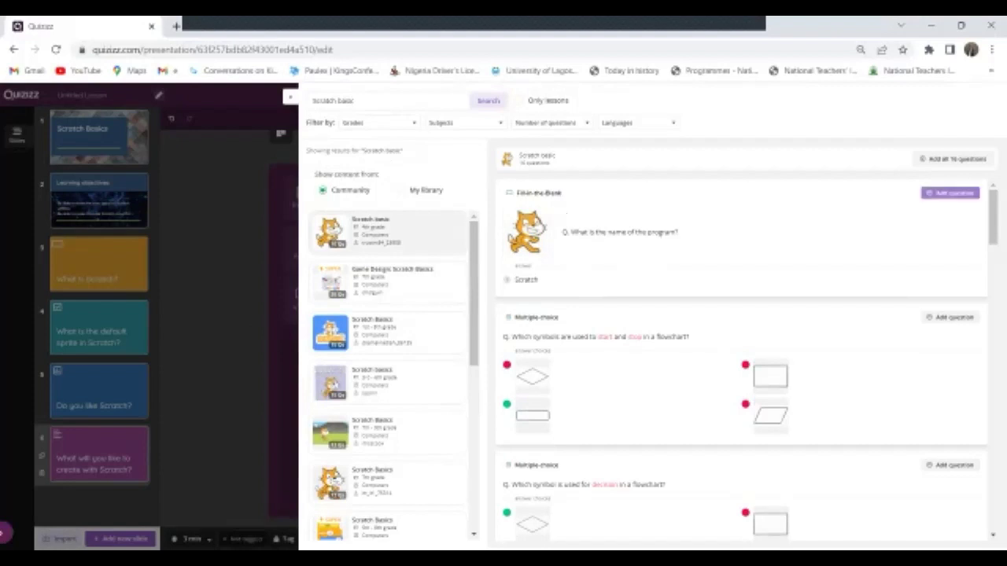
click(950, 193)
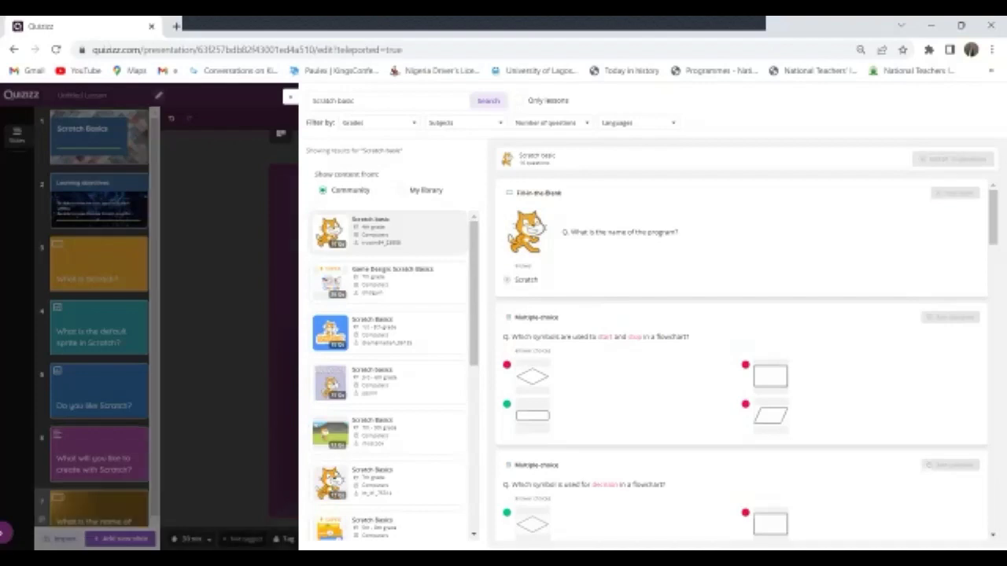
Add the multiple-choice question "Which block is used for starting an algorithm?" from the same Scratch basic quiz.
scroll(641, 338, down, 3)
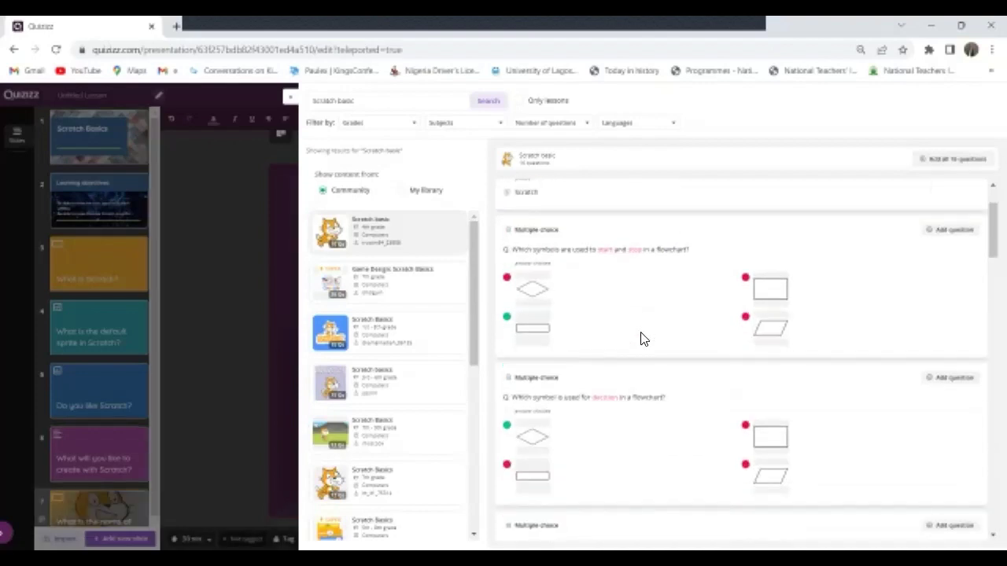
scroll(641, 339, down, 10)
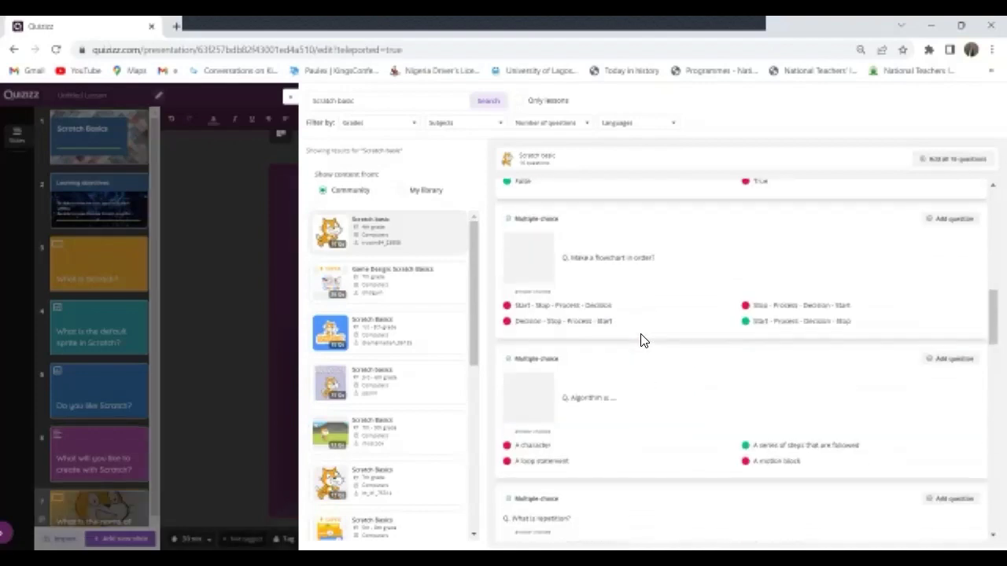
scroll(642, 339, up, 2)
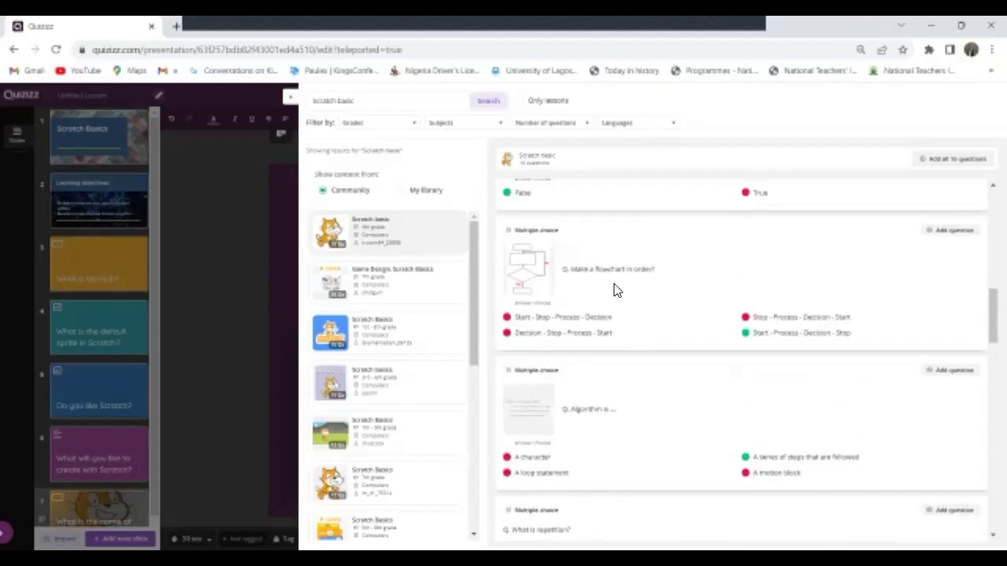
scroll(622, 291, down, 2)
scroll(621, 297, down, 2)
scroll(632, 301, down, 1)
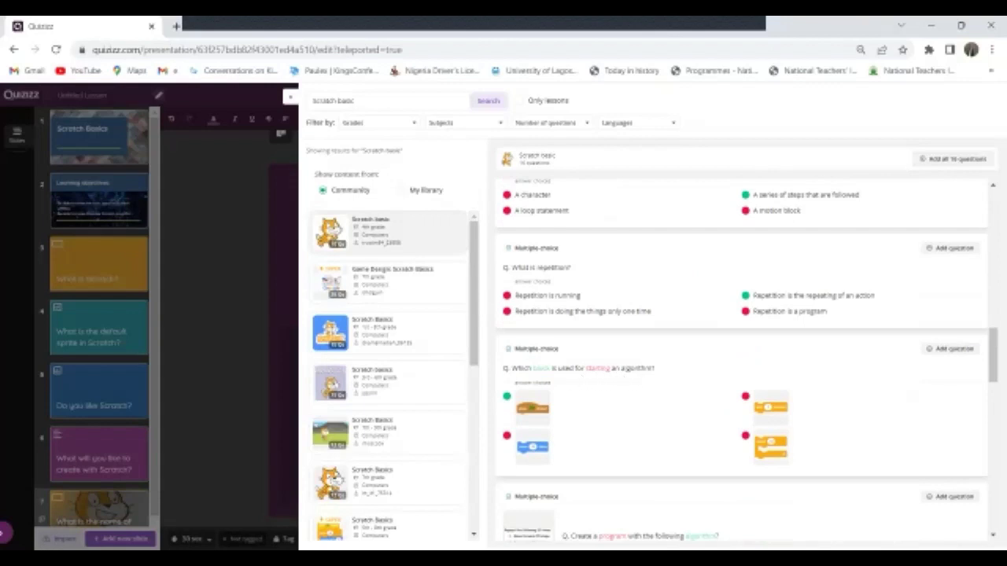
click(951, 348)
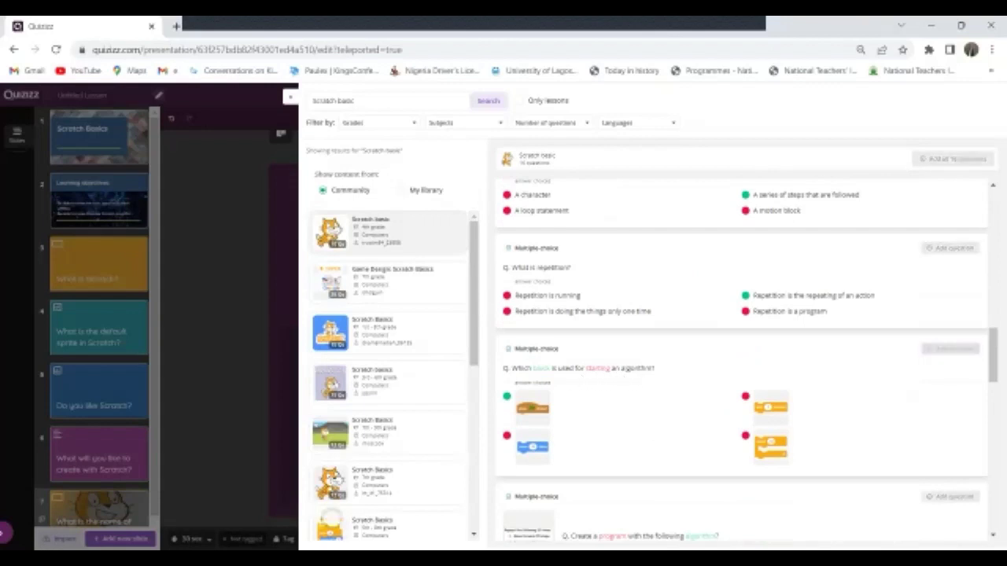
Add the multiple-choice question "The Pen Down block tells ..." from the same quiz to the lesson.
scroll(739, 354, down, 1)
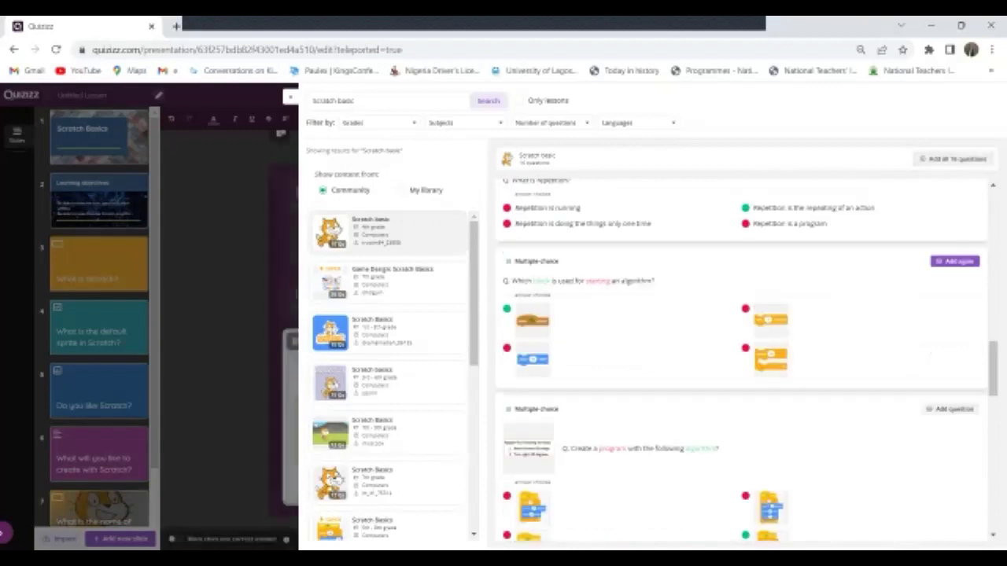
scroll(740, 353, down, 2)
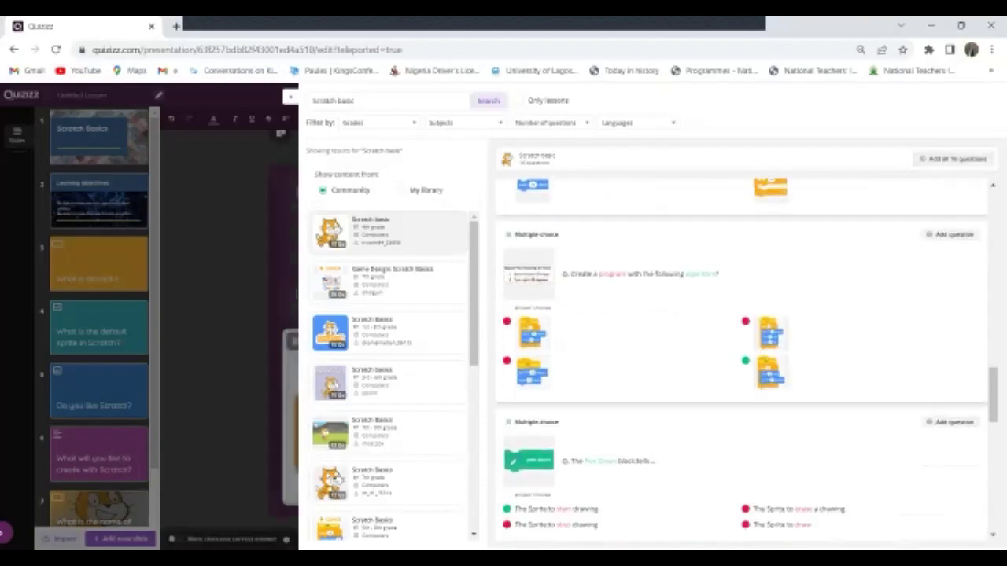
scroll(658, 317, down, 3)
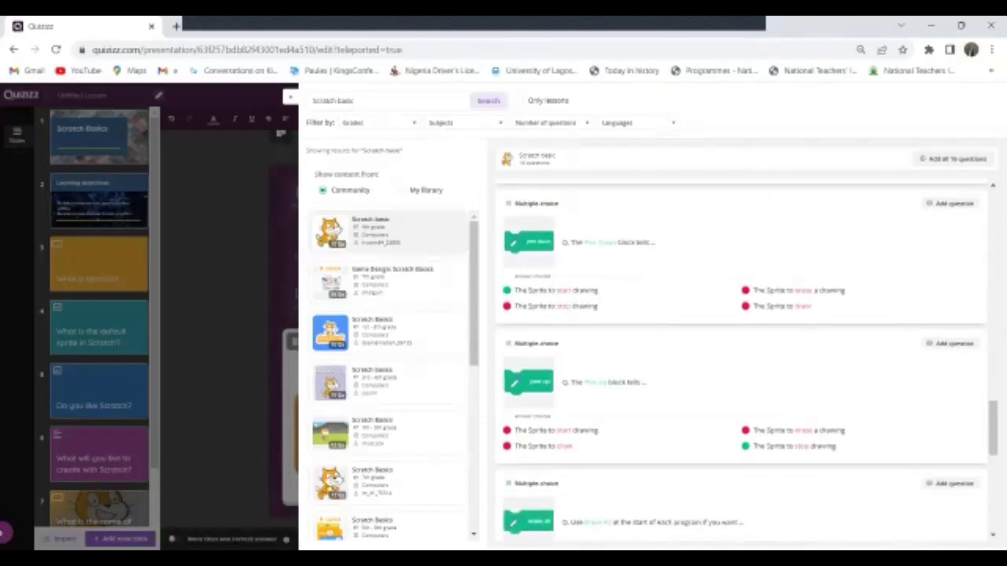
click(954, 203)
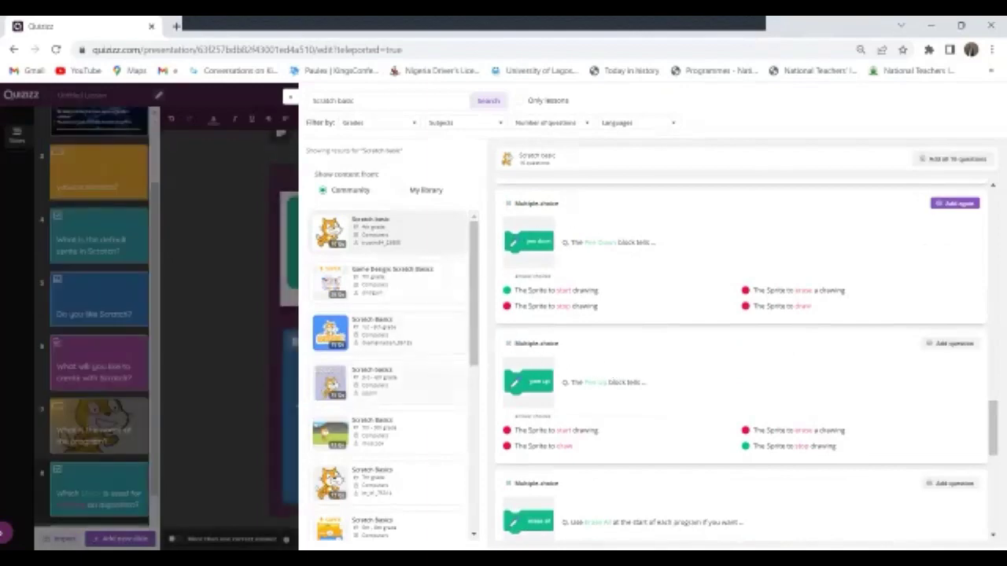
Add the question "What is the character in Scratch is called" from the 3rd to 4th grade "Scratch basics" quiz and close Teleport.
click(373, 383)
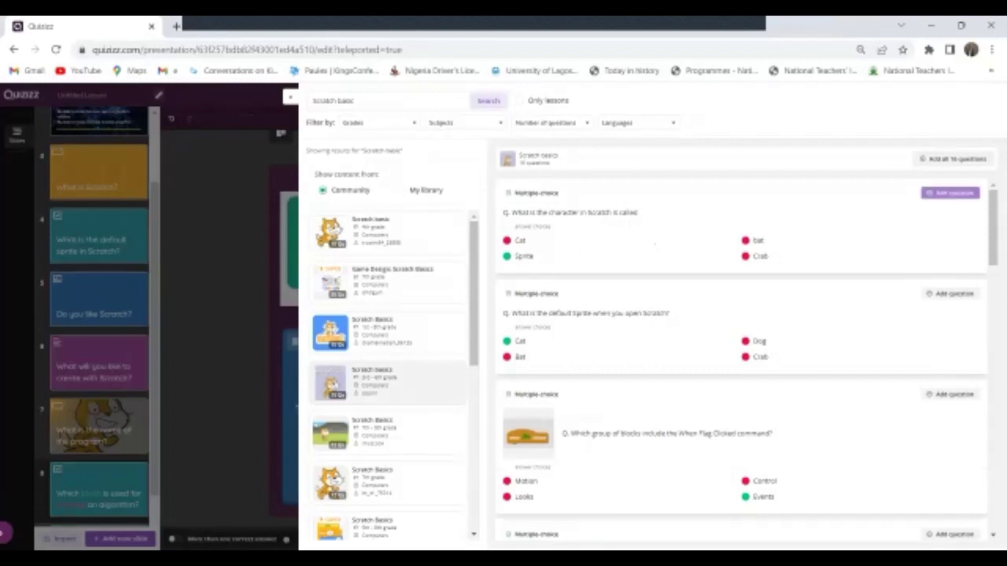
click(952, 193)
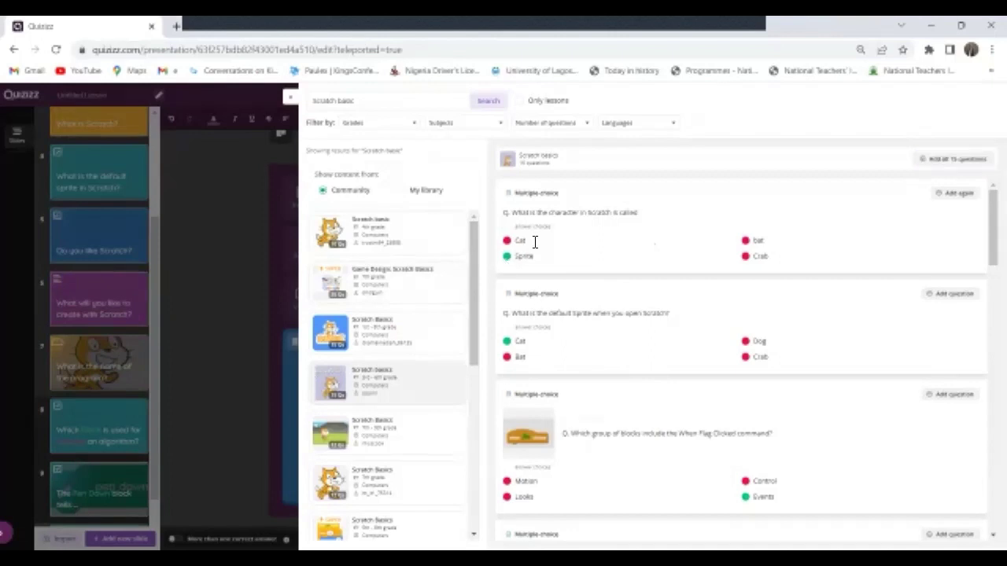
click(289, 101)
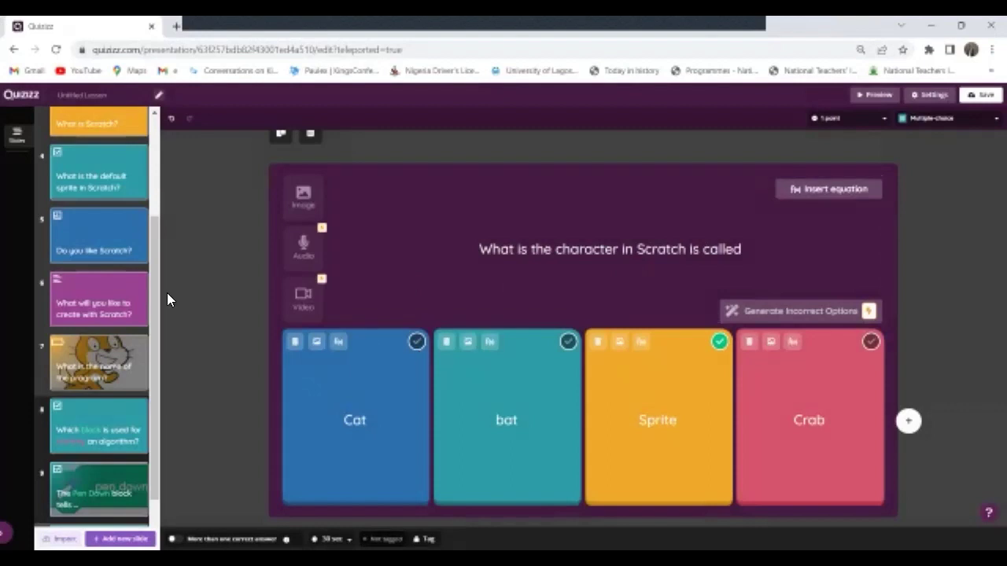
scroll(160, 313, down, 1)
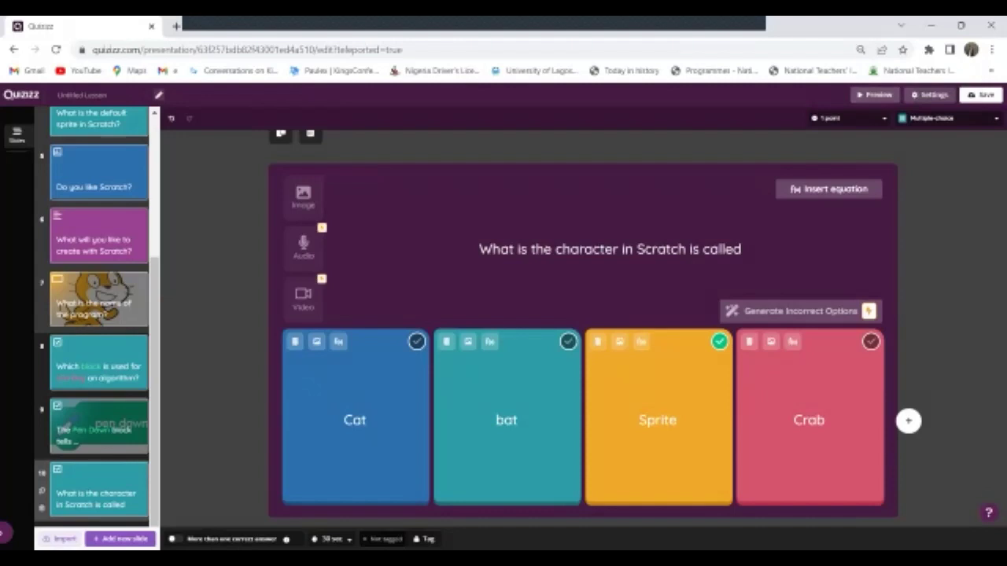
Start saving the lesson, naming it "Scratch Basics" and setting its grade to 3rd.
click(982, 94)
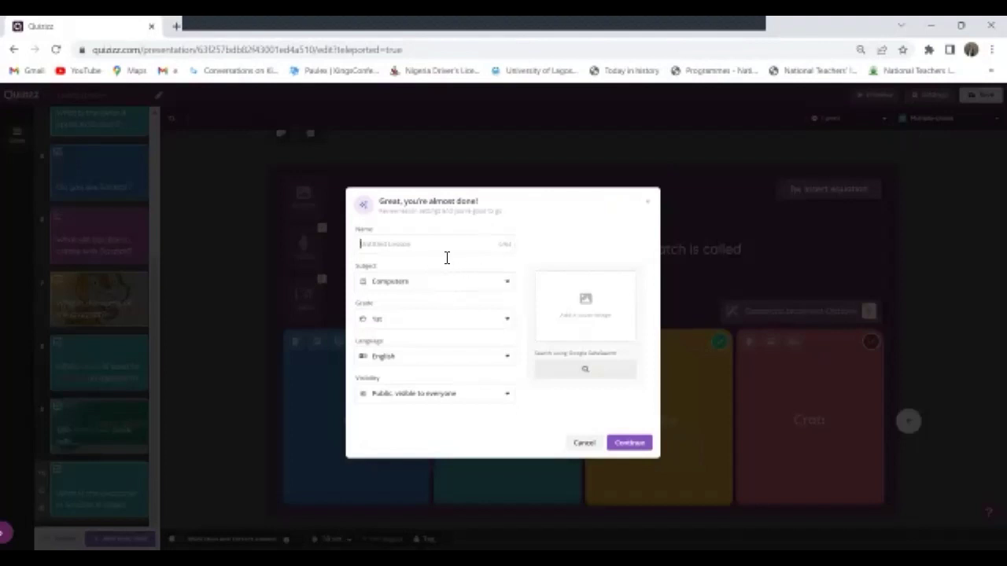
text(I)
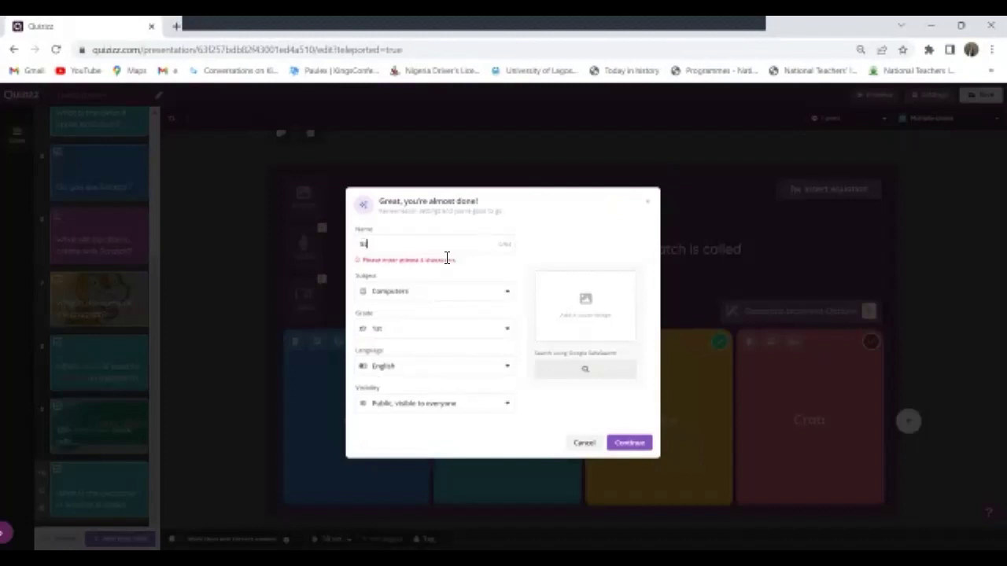
text(cratch)
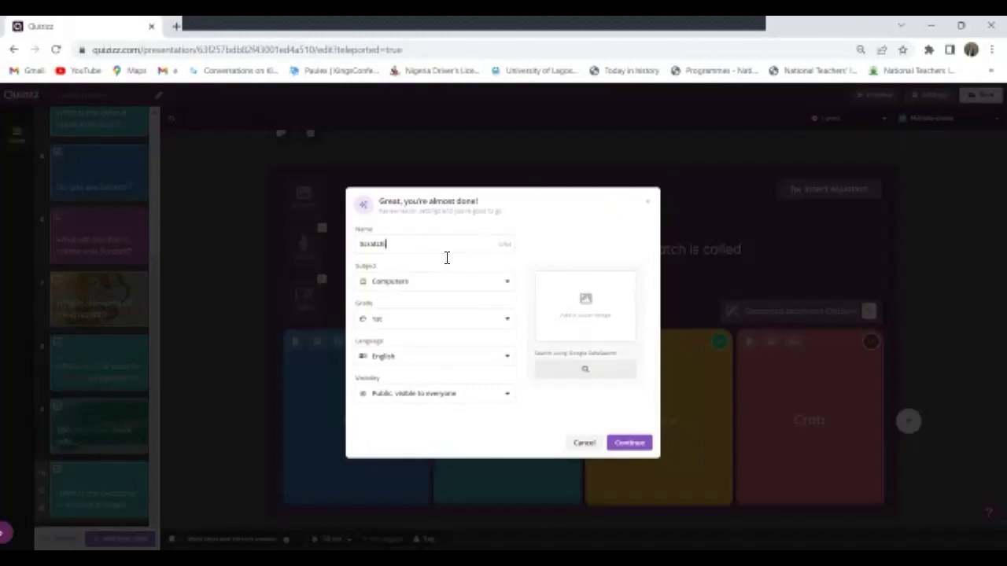
text( Basics)
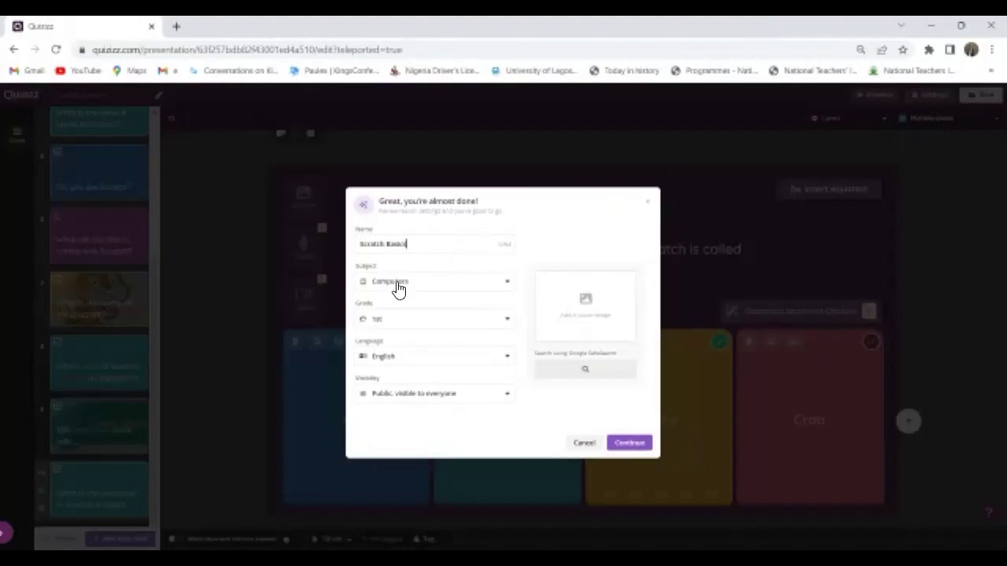
click(509, 321)
scroll(403, 382, down, 2)
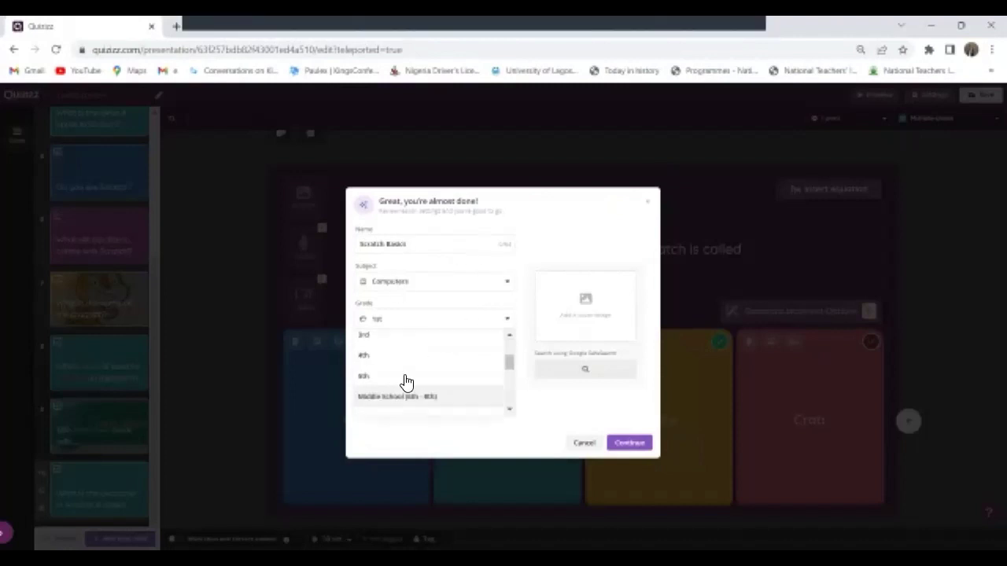
click(366, 337)
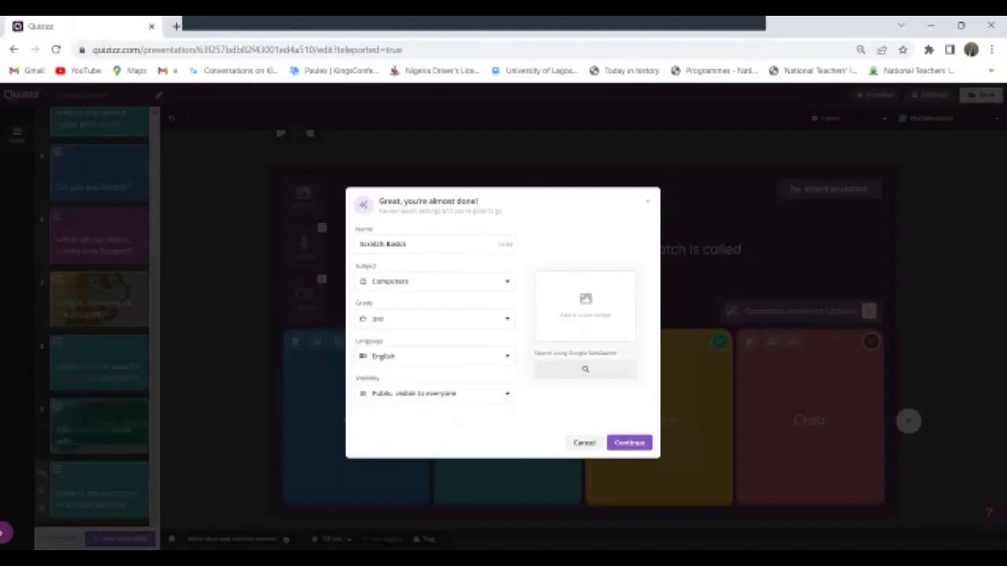
Insert the saved picture logoooo as the lesson's cover image and finish saving the lesson with public visibility.
click(586, 313)
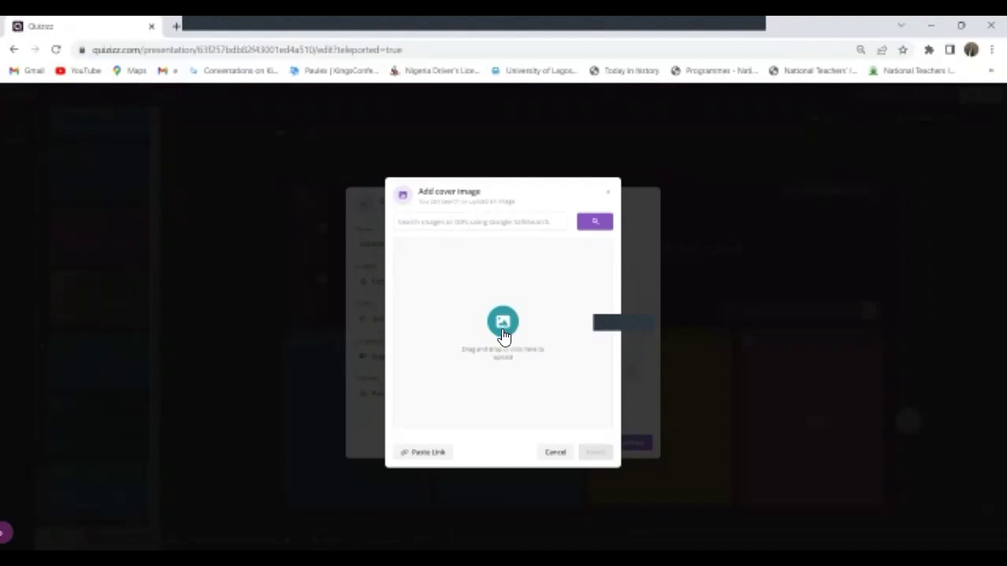
click(503, 330)
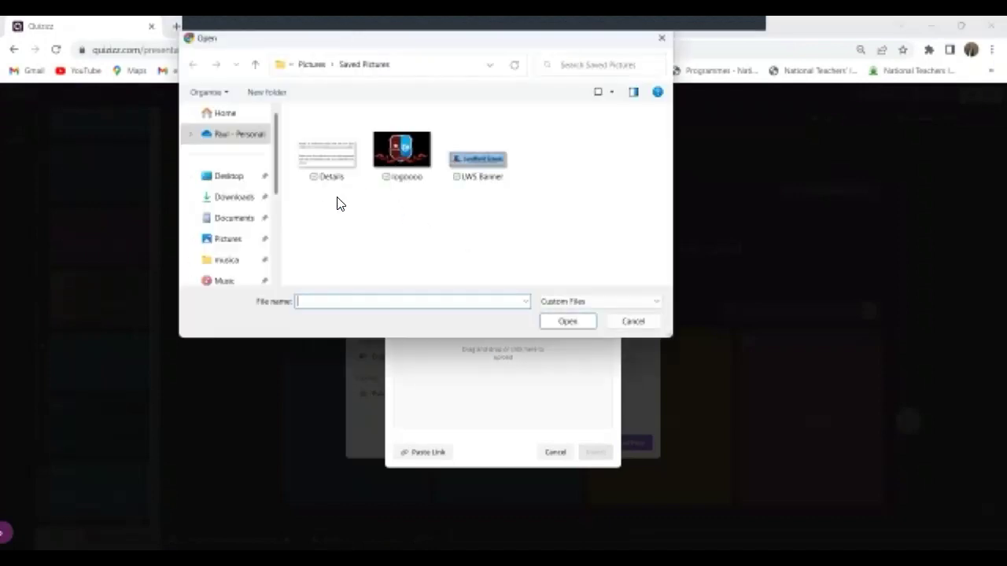
click(404, 149)
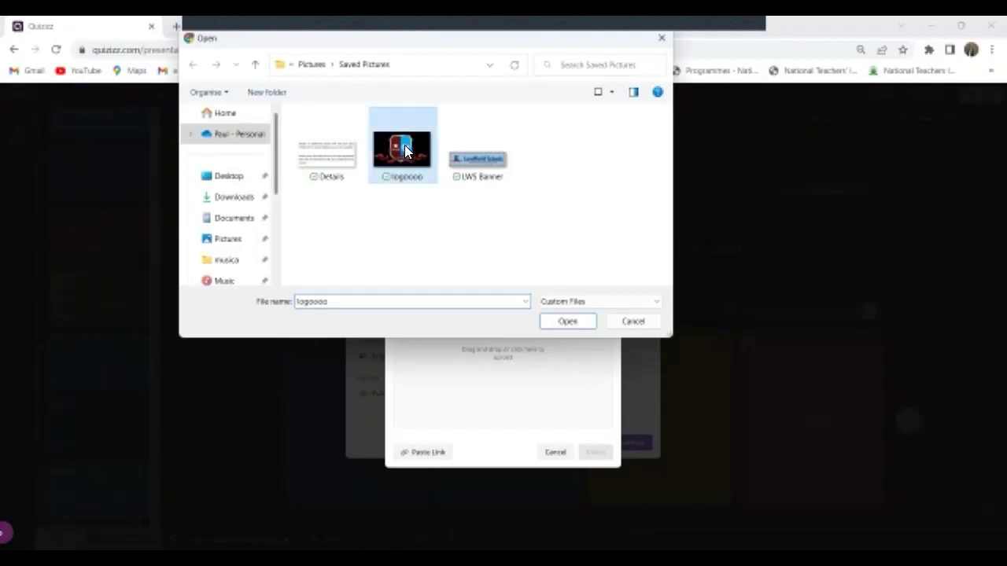
double_click(404, 150)
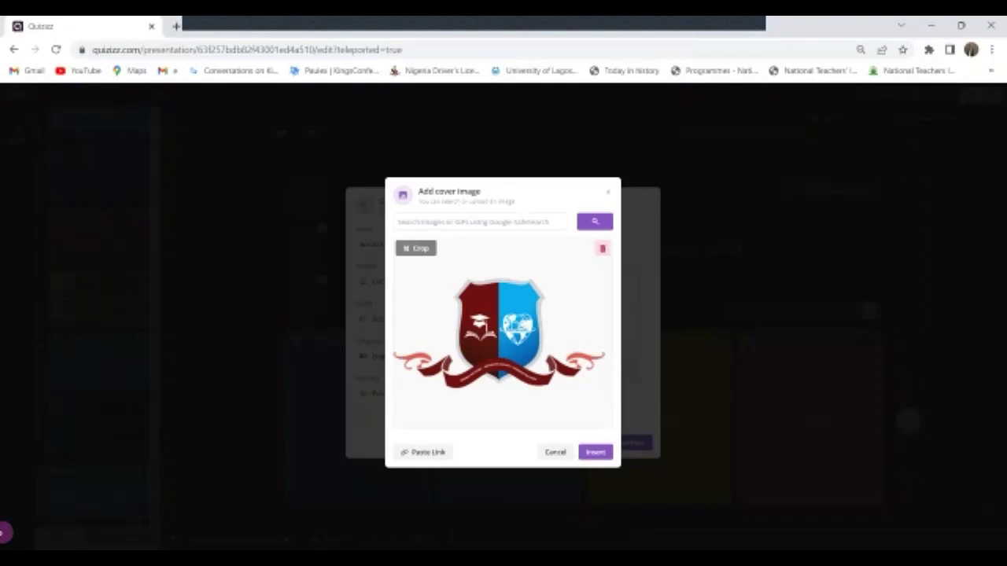
click(595, 452)
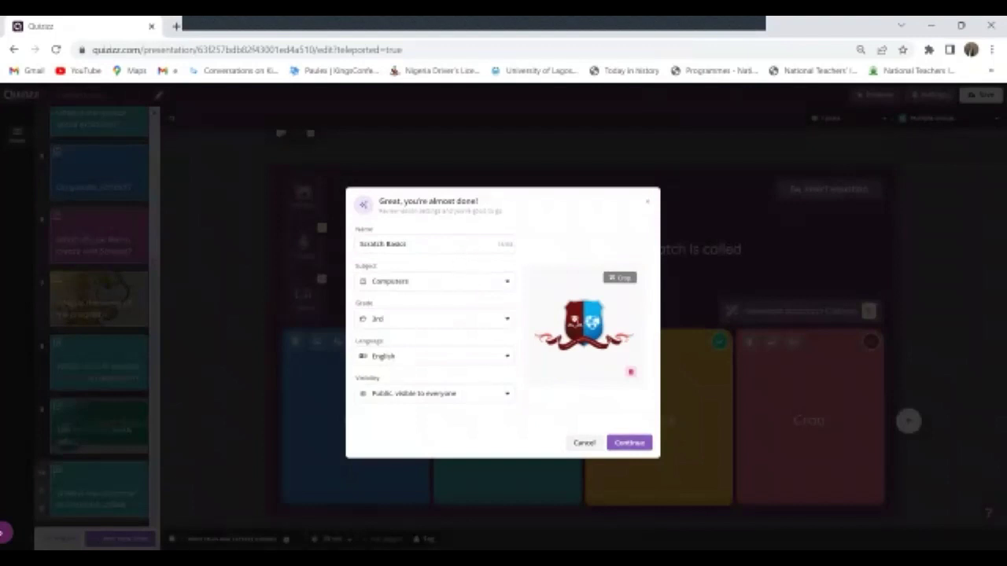
click(433, 394)
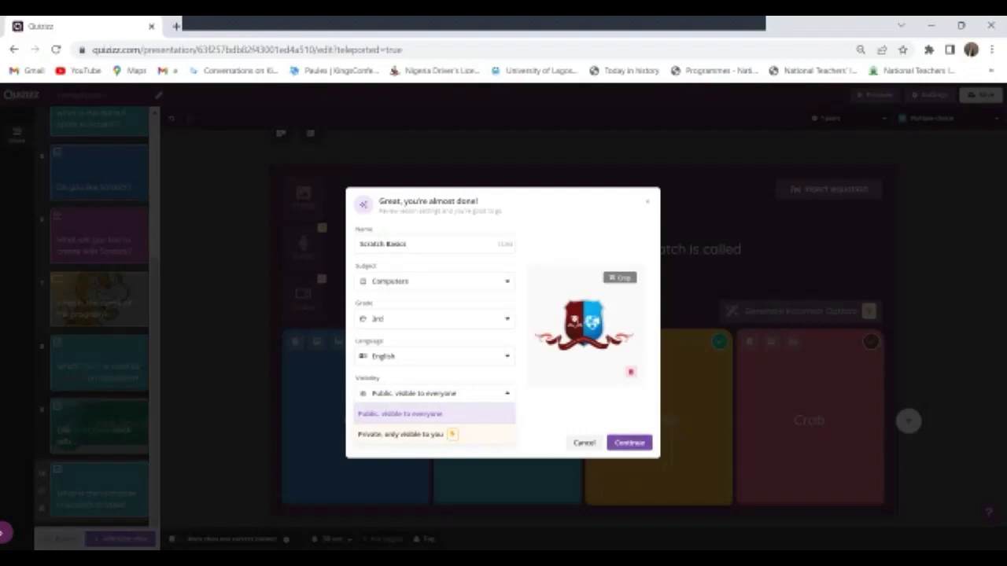
key(Return)
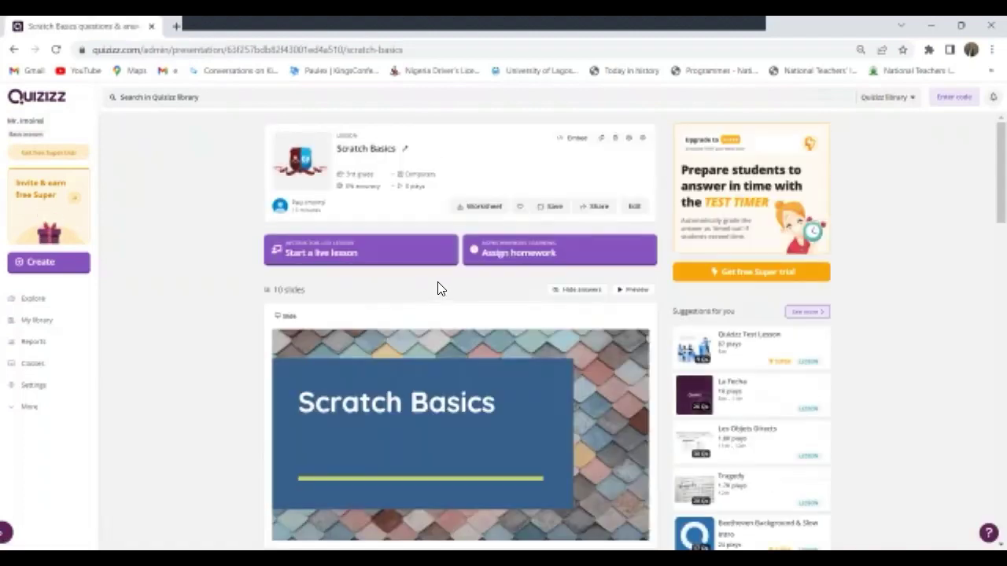
Review the slides, questions and answer options of the saved Scratch Basics lesson from start to end.
scroll(506, 384, down, 3)
scroll(508, 381, down, 3)
scroll(510, 381, up, 5)
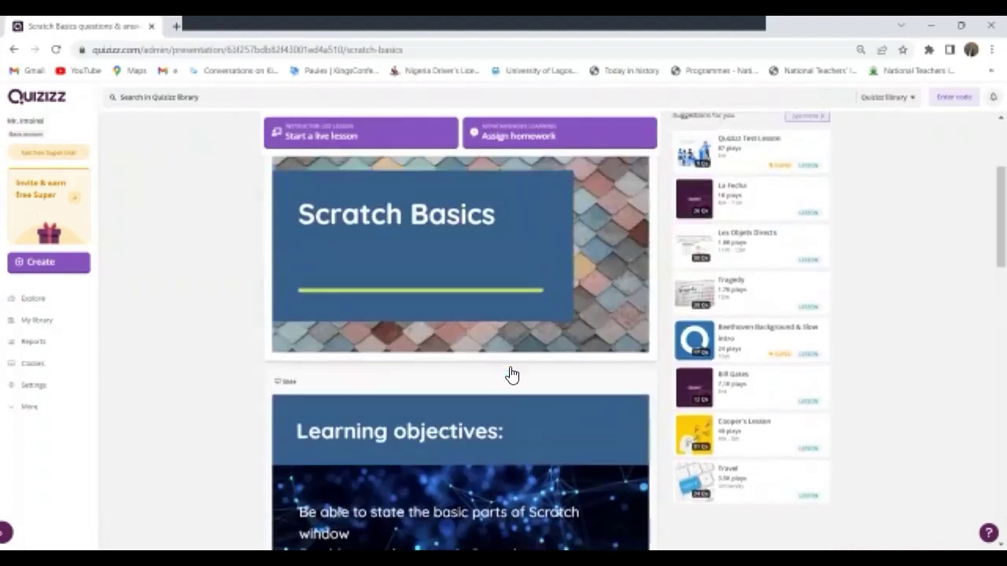
scroll(511, 376, down, 7)
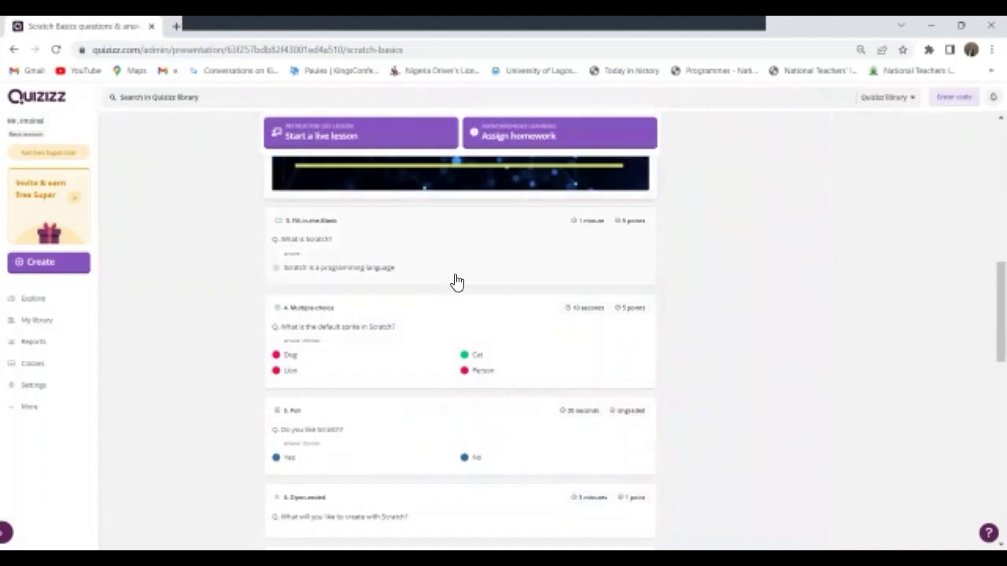
scroll(453, 281, down, 1)
scroll(456, 281, down, 2)
scroll(460, 287, down, 1)
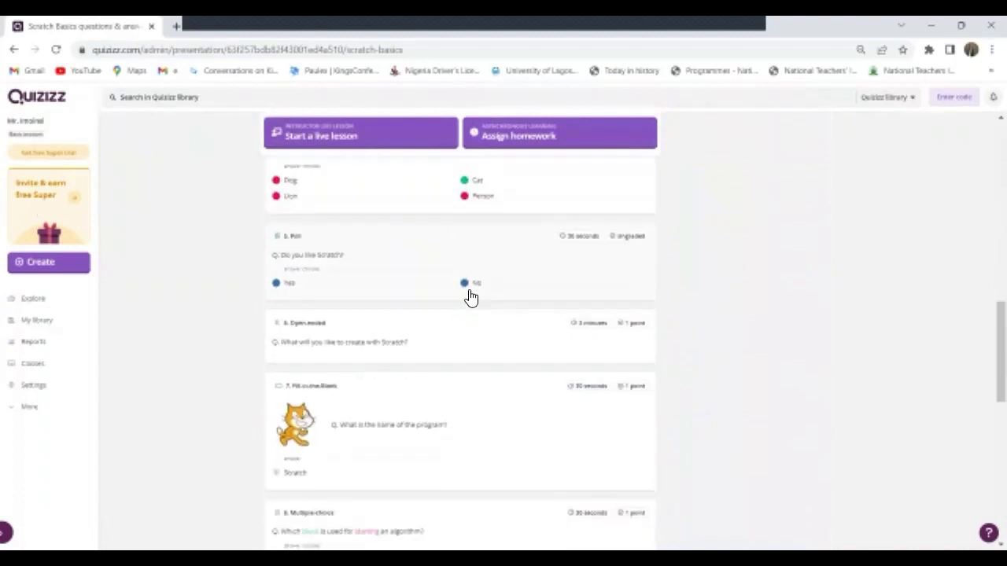
scroll(470, 383, down, 8)
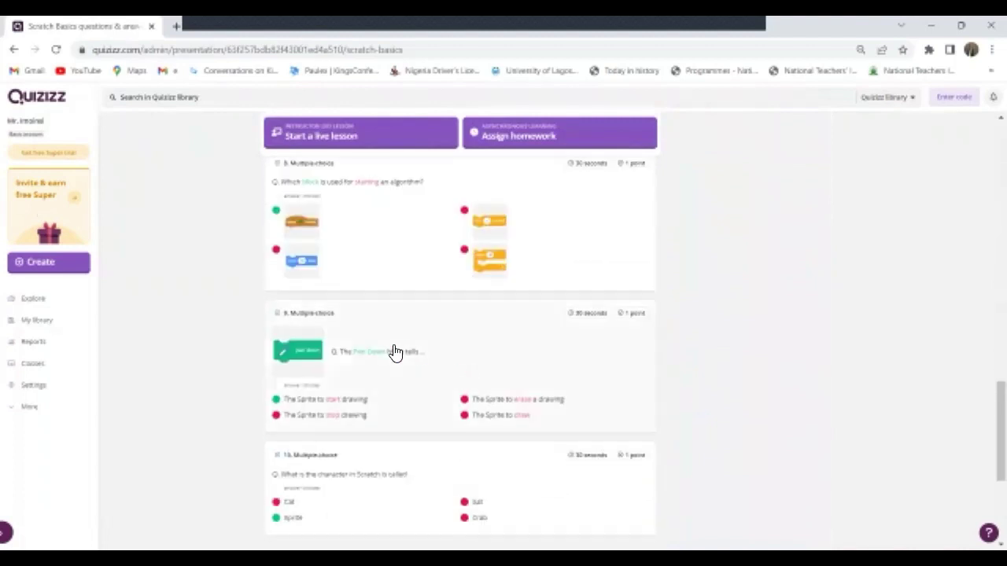
scroll(410, 249, down, 5)
scroll(411, 250, up, 11)
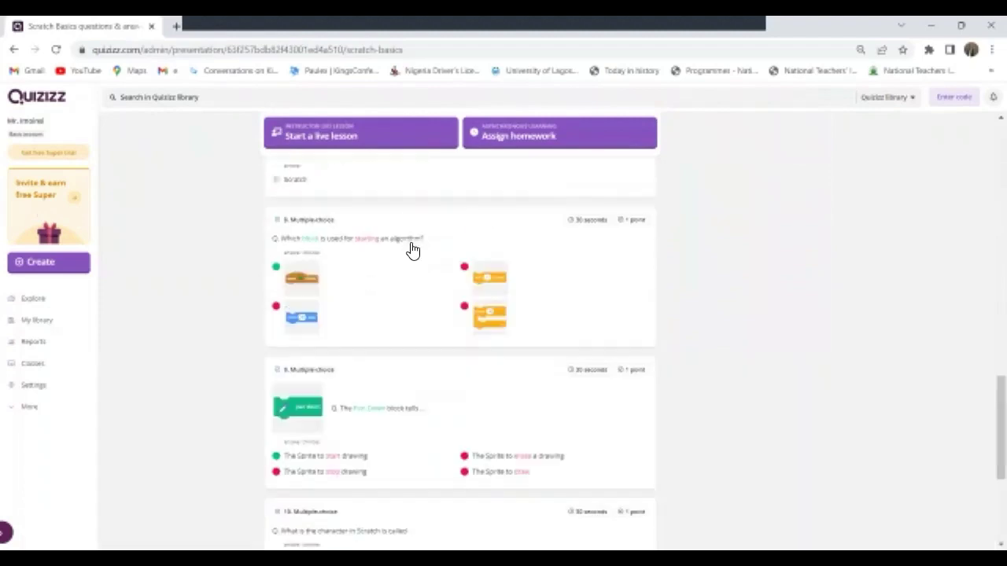
scroll(411, 249, up, 12)
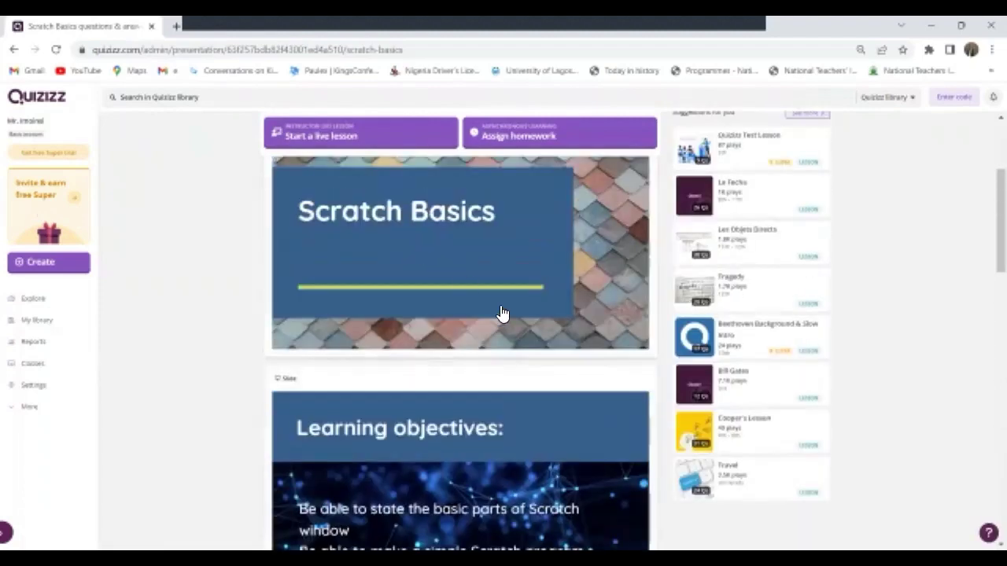
scroll(461, 331, down, 7)
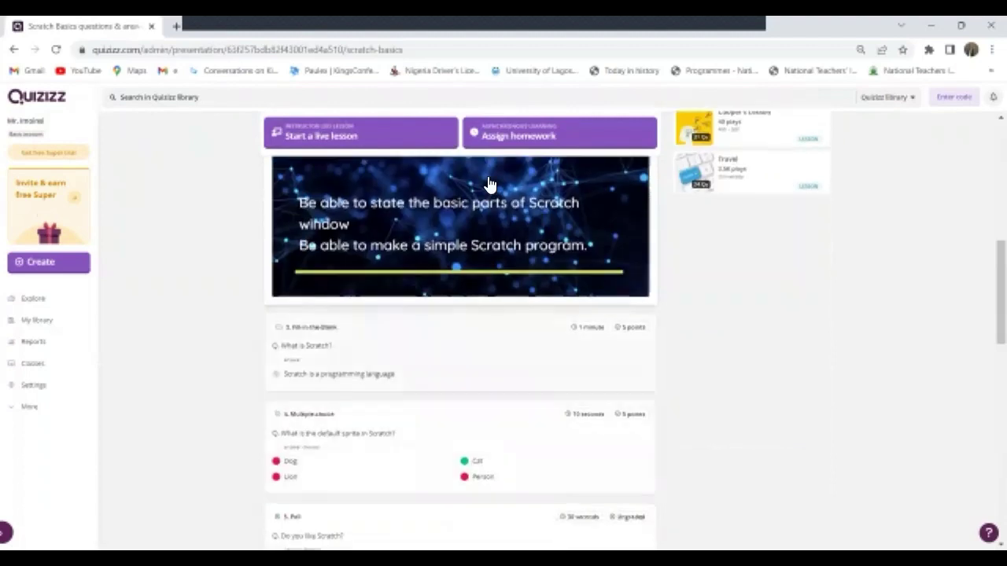
scroll(546, 276, up, 4)
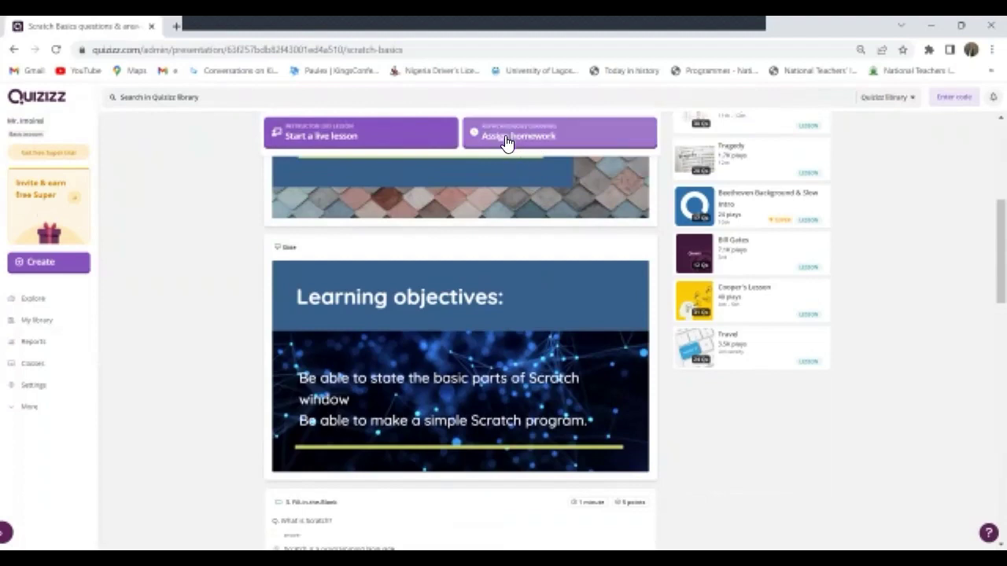
Set up the lesson as homework for the Year 3 class, leaving the assignment title and description empty.
click(505, 141)
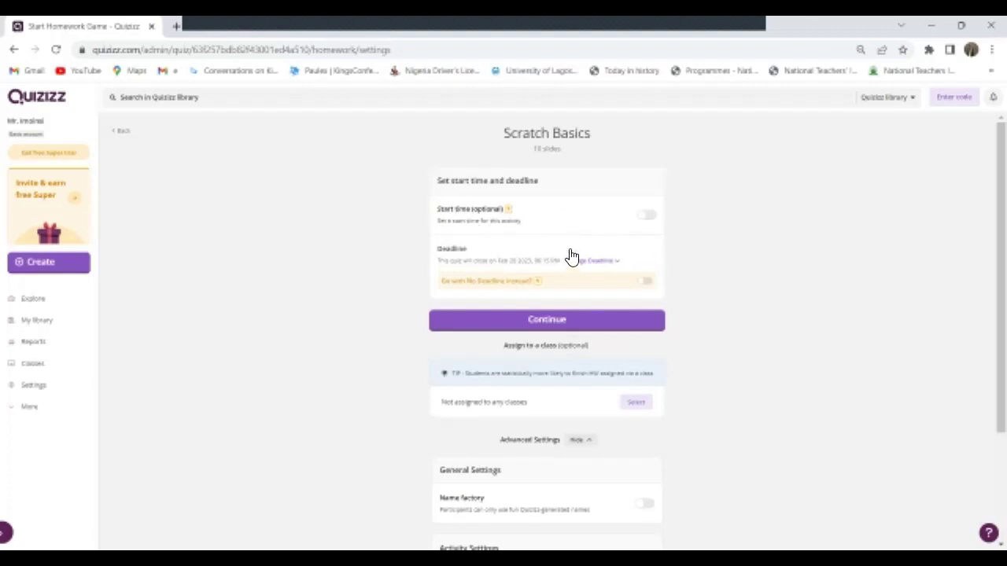
scroll(562, 255, down, 3)
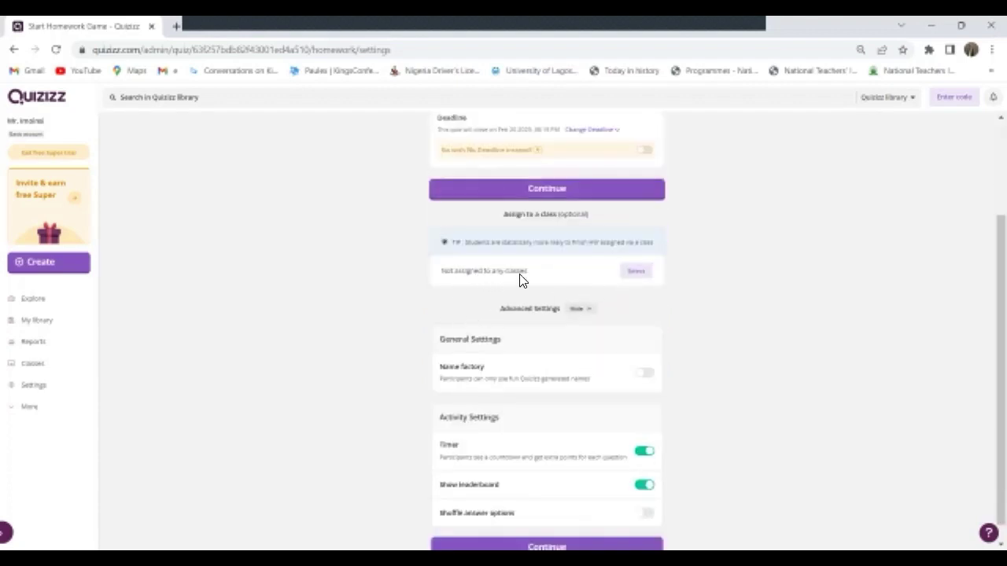
click(640, 277)
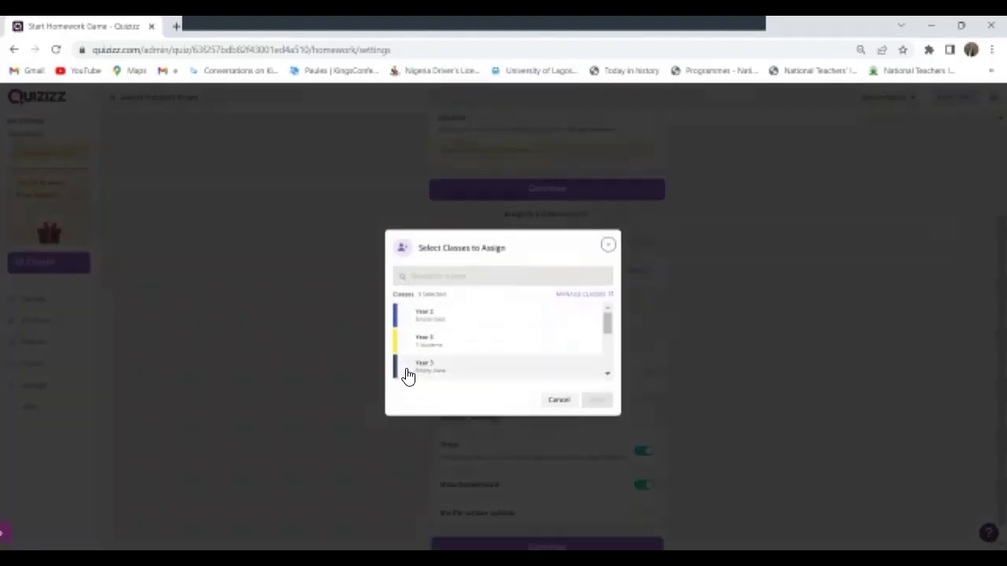
click(407, 370)
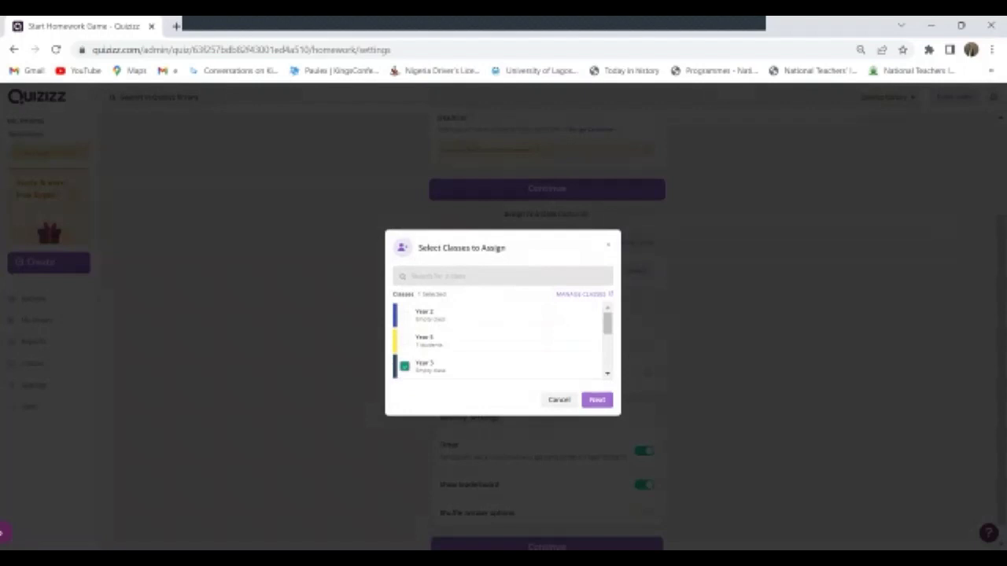
click(596, 399)
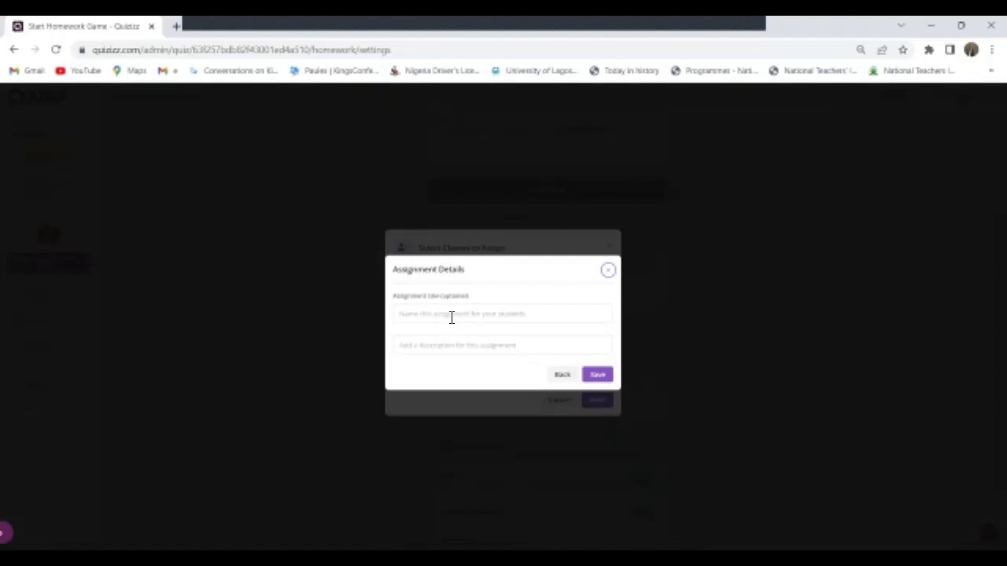
click(452, 317)
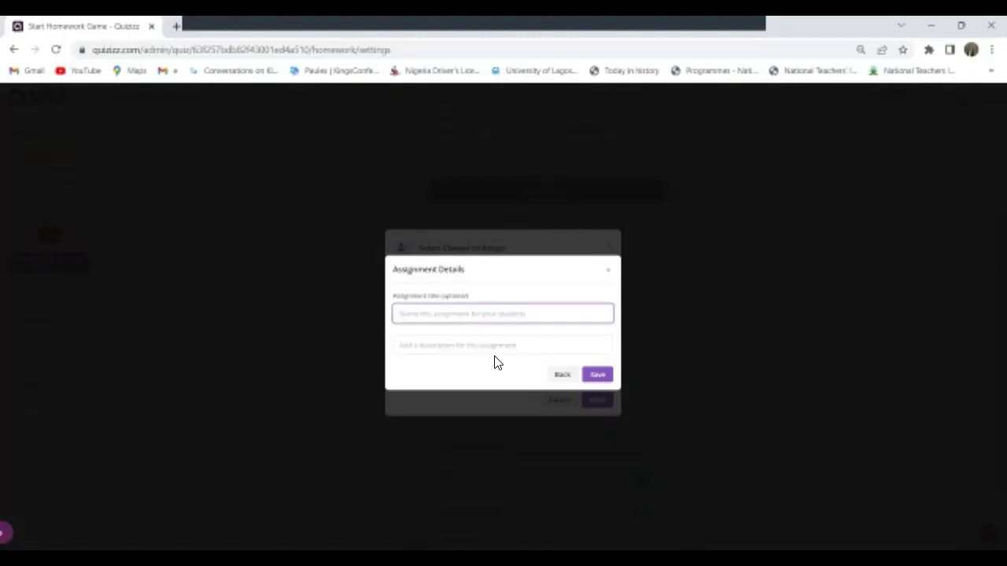
click(546, 351)
click(596, 377)
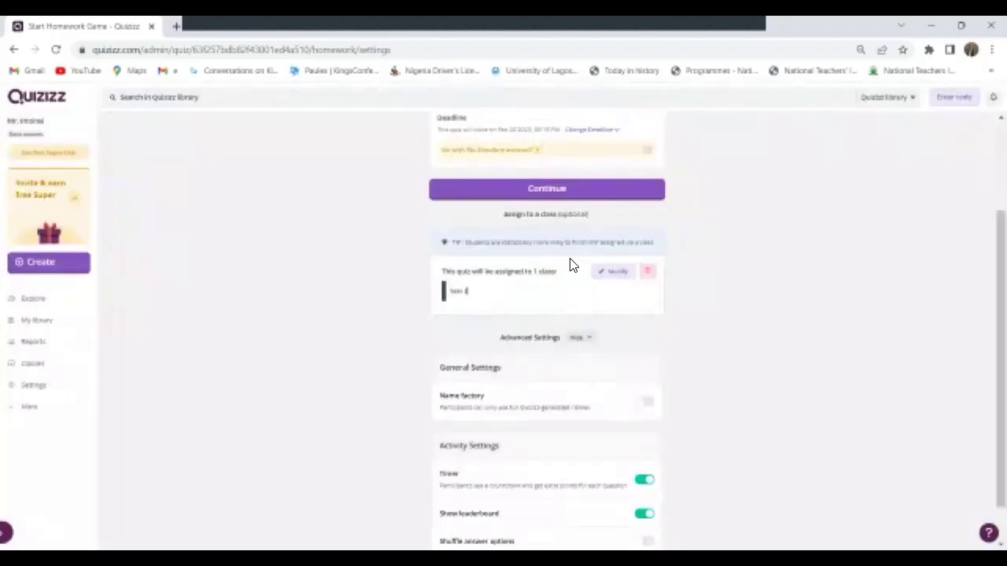
Create the homework assignment with the current activity settings and look over its invitation options and participant report.
scroll(656, 308, down, 1)
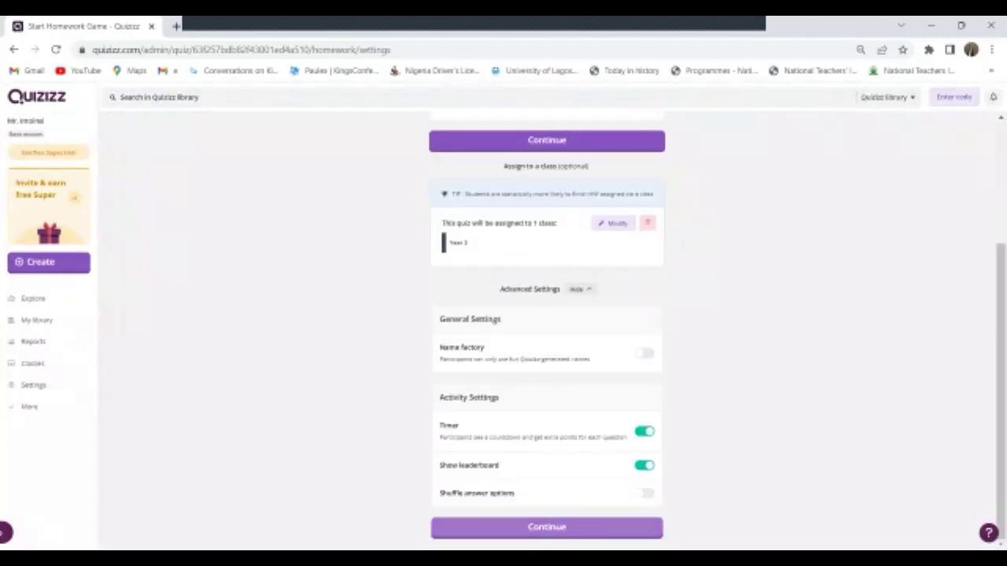
click(547, 527)
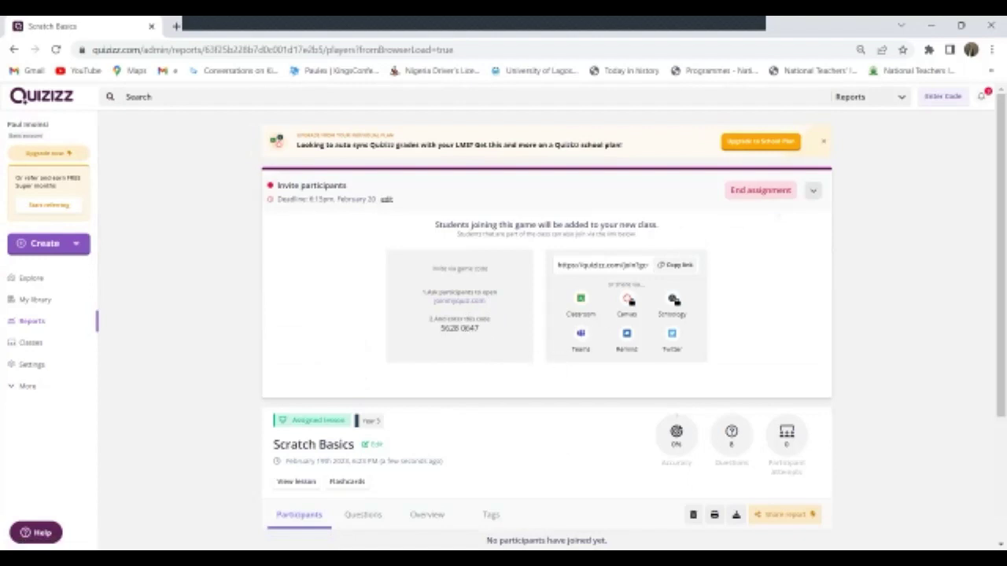
scroll(547, 323, down, 2)
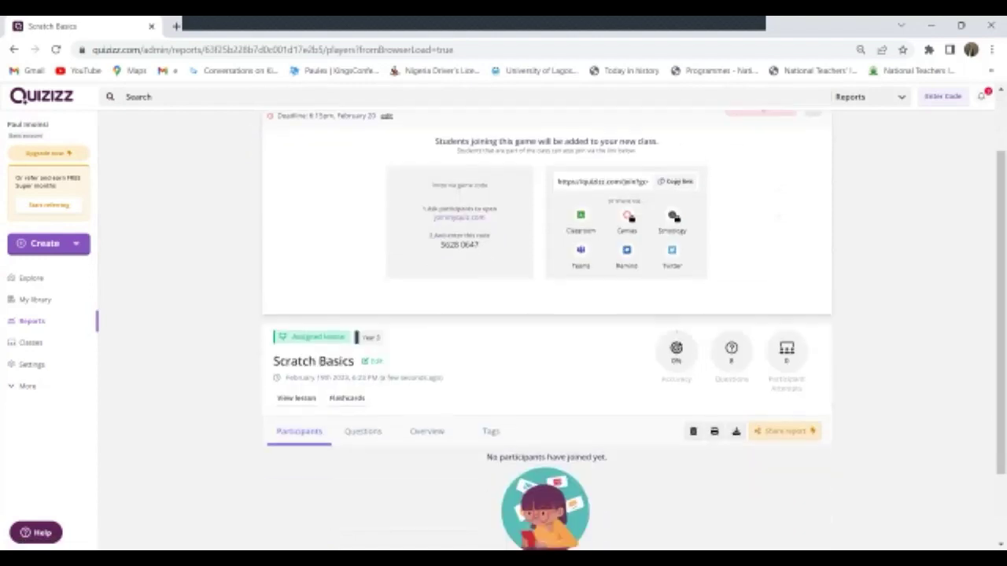
scroll(470, 385, down, 1)
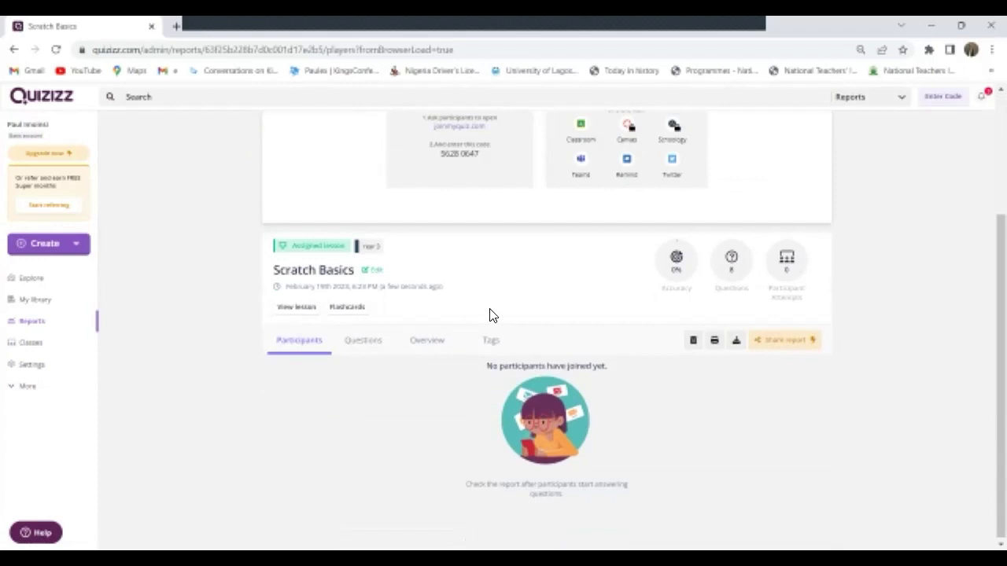
scroll(490, 314, up, 1)
scroll(569, 189, up, 4)
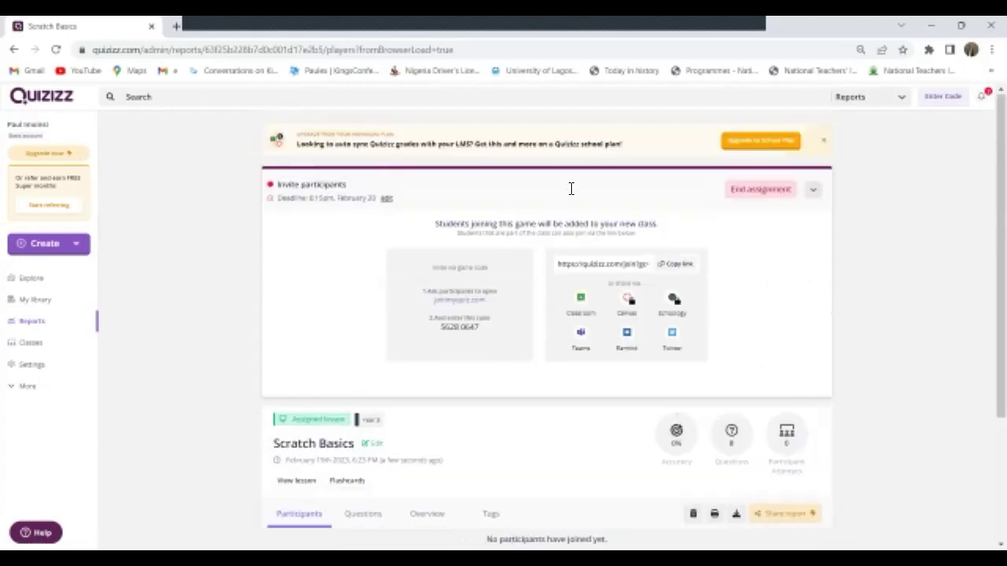